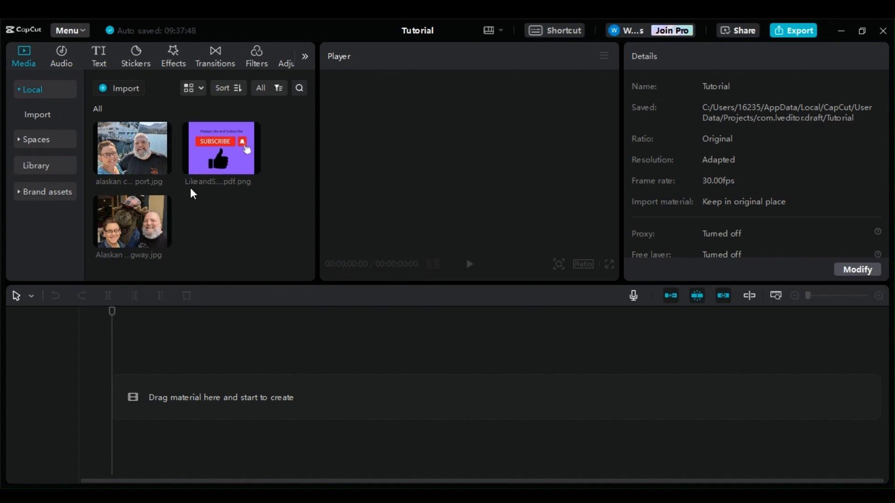
Import the purple Wyze Enterpryzes logo image from the Video Editing folder into the project media.
{"action": "left_click", "coordinate": [122, 88]}
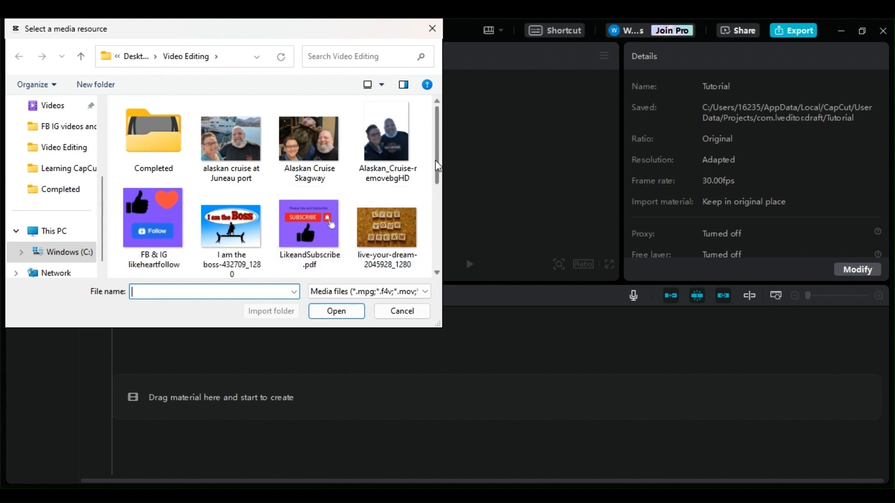
{"action": "left_click_drag", "start_coordinate": [439, 168], "coordinate": [442, 241]}
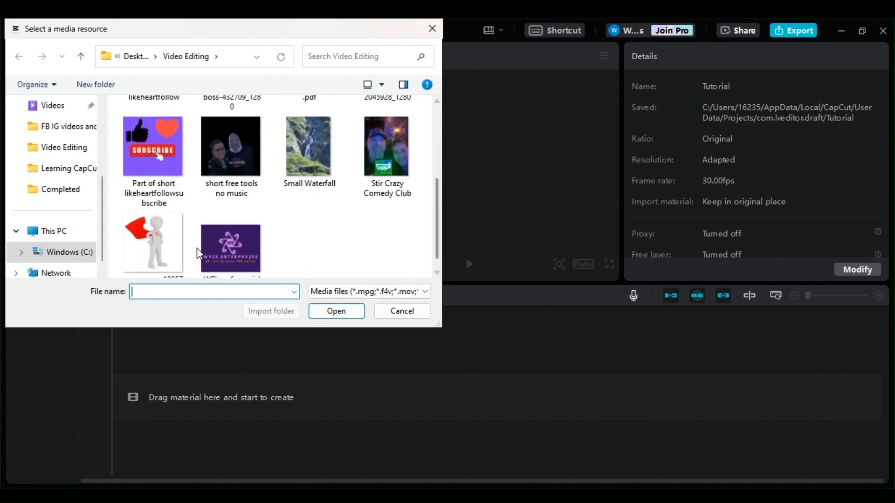
{"action": "left_click", "coordinate": [231, 249]}
{"action": "left_click", "coordinate": [327, 318]}
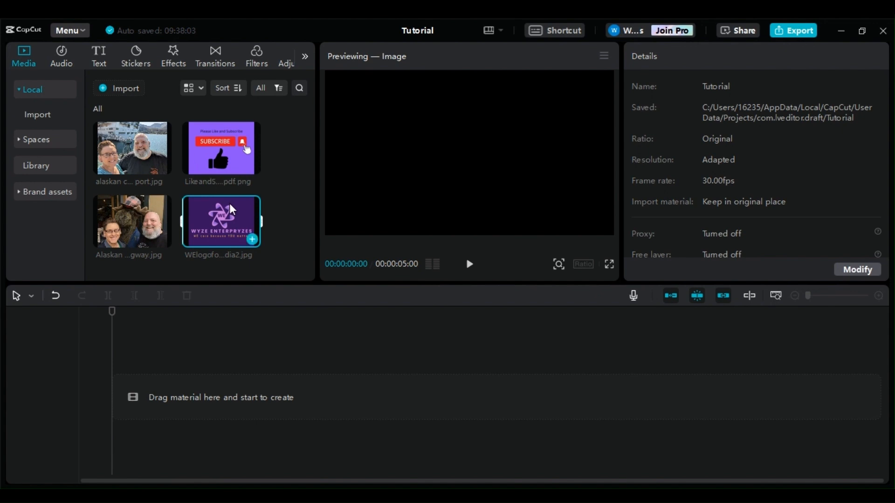
Preview the photo "alaskan cruise at Juneau port.jpg" and add it to the timeline.
{"action": "left_click", "coordinate": [136, 144]}
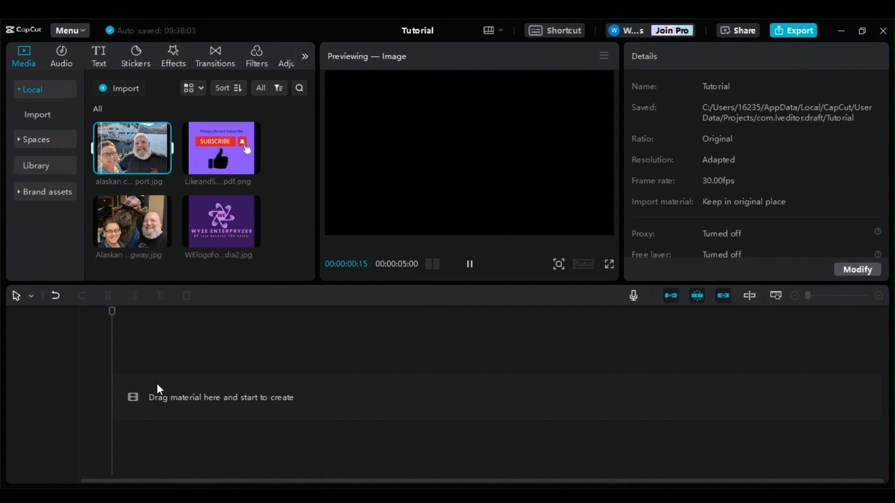
{"action": "left_click", "coordinate": [163, 167]}
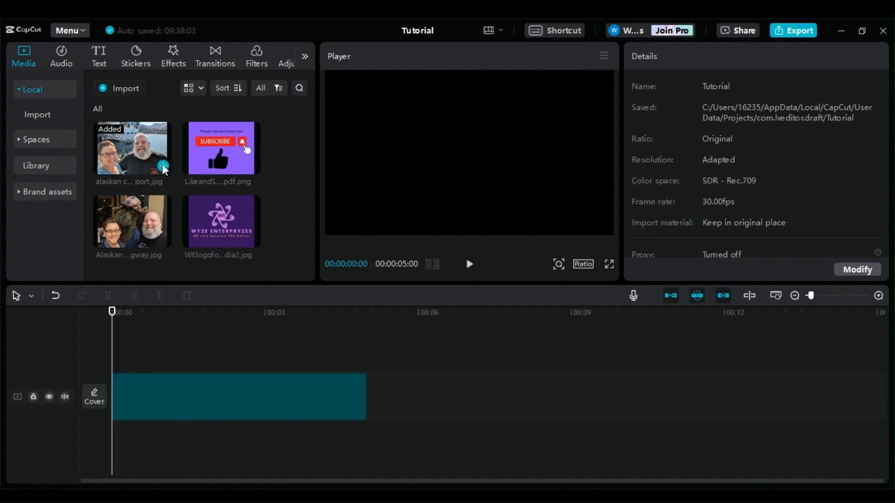
{"action": "left_click_drag", "start_coordinate": [166, 165], "coordinate": [126, 163]}
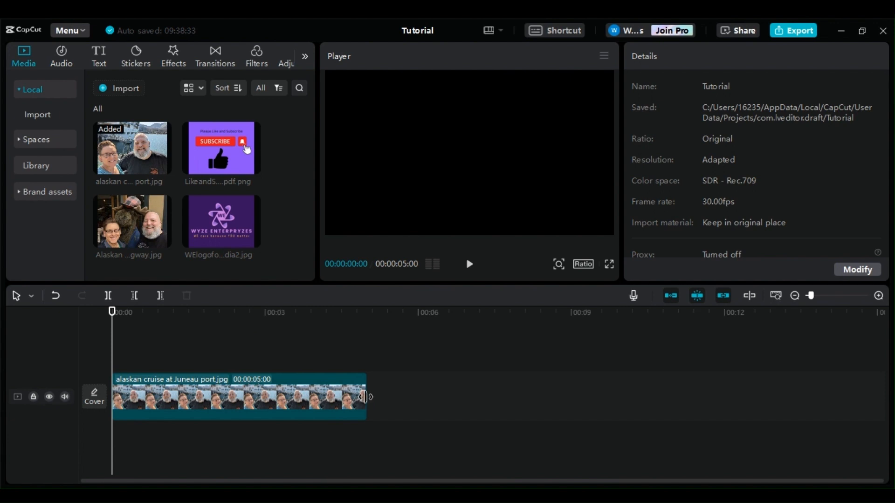
Adjust the end of the Juneau port photo clip to a duration of 00:00:05:04 and return the playhead to the start.
{"action": "left_click", "coordinate": [364, 397]}
{"action": "mouse_move", "coordinate": [364, 397]}
{"action": "left_mouse_down"}
{"action": "mouse_move", "coordinate": [180, 404]}
{"action": "mouse_move", "coordinate": [441, 404]}
{"action": "mouse_move", "coordinate": [236, 404]}
{"action": "mouse_move", "coordinate": [381, 398]}
{"action": "mouse_move", "coordinate": [362, 397]}
{"action": "left_mouse_up"}
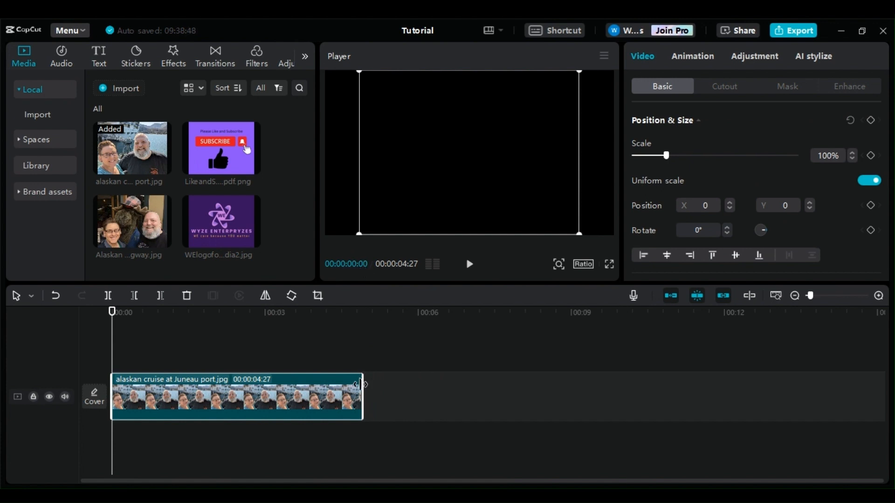
{"action": "mouse_move", "coordinate": [361, 384]}
{"action": "left_mouse_down"}
{"action": "mouse_move", "coordinate": [334, 385]}
{"action": "mouse_move", "coordinate": [409, 388]}
{"action": "mouse_move", "coordinate": [371, 391]}
{"action": "left_mouse_up"}
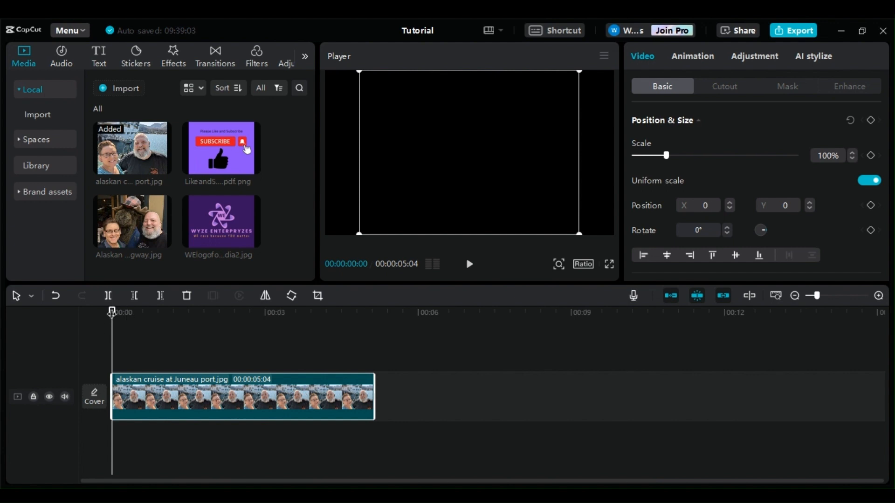
{"action": "left_click_drag", "start_coordinate": [112, 311], "coordinate": [65, 330]}
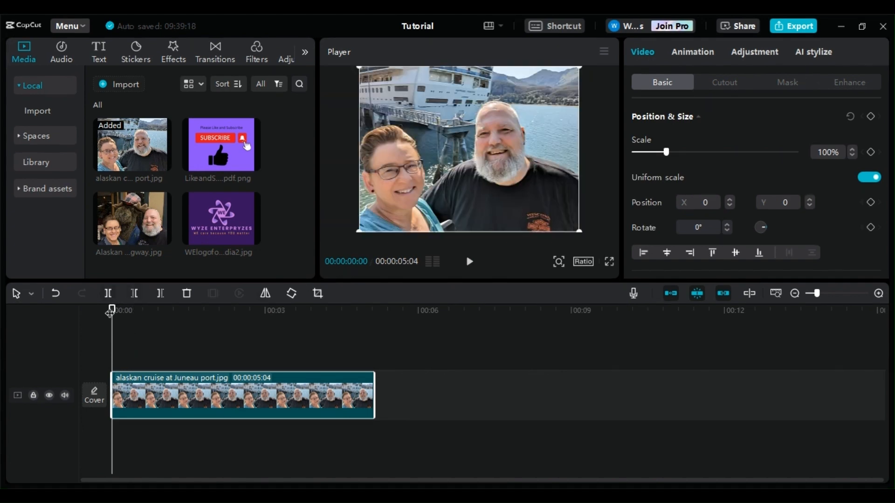
{"action": "mouse_move", "coordinate": [112, 310]}
{"action": "left_mouse_down"}
{"action": "mouse_move", "coordinate": [239, 326]}
{"action": "mouse_move", "coordinate": [105, 321]}
{"action": "left_mouse_up"}
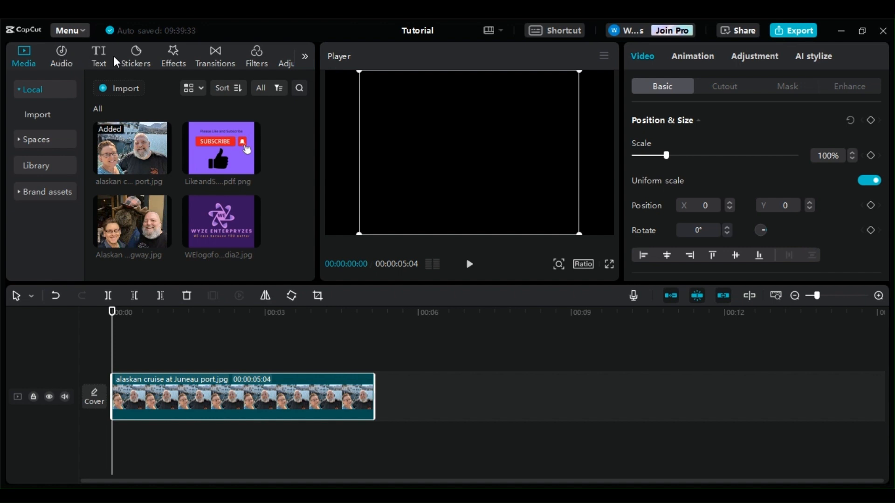
Add a default text clip above the photo, starting at 00:00:00:24.
{"action": "left_click", "coordinate": [100, 62]}
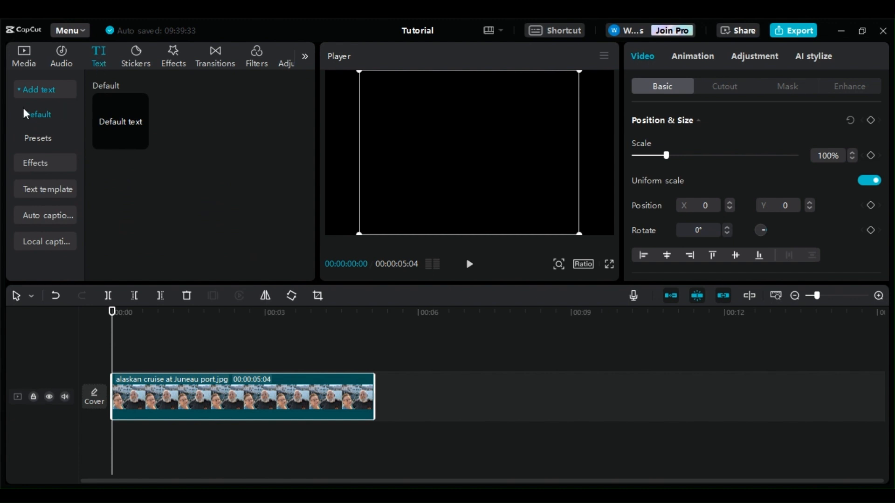
{"action": "mouse_move", "coordinate": [122, 120]}
{"action": "left_click_drag", "start_coordinate": [114, 312], "coordinate": [152, 313]}
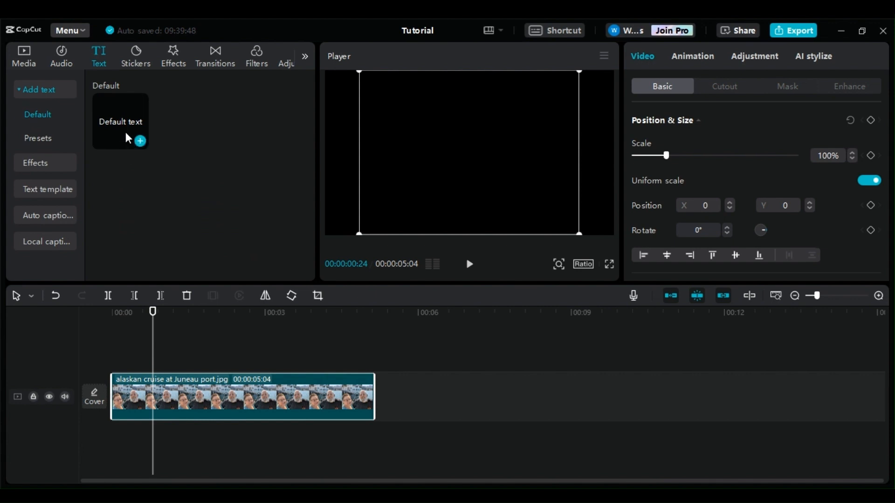
{"action": "left_click", "coordinate": [111, 131]}
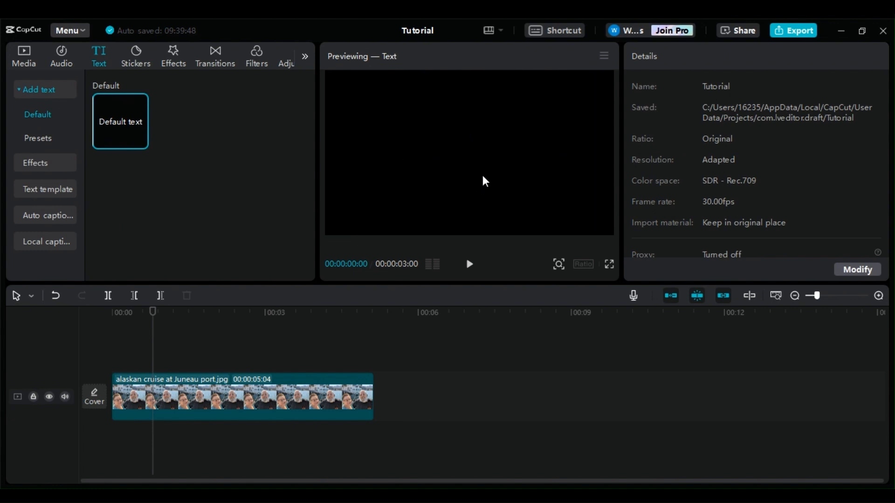
{"action": "mouse_move", "coordinate": [131, 113]}
{"action": "left_click_drag", "start_coordinate": [130, 135], "coordinate": [193, 350]}
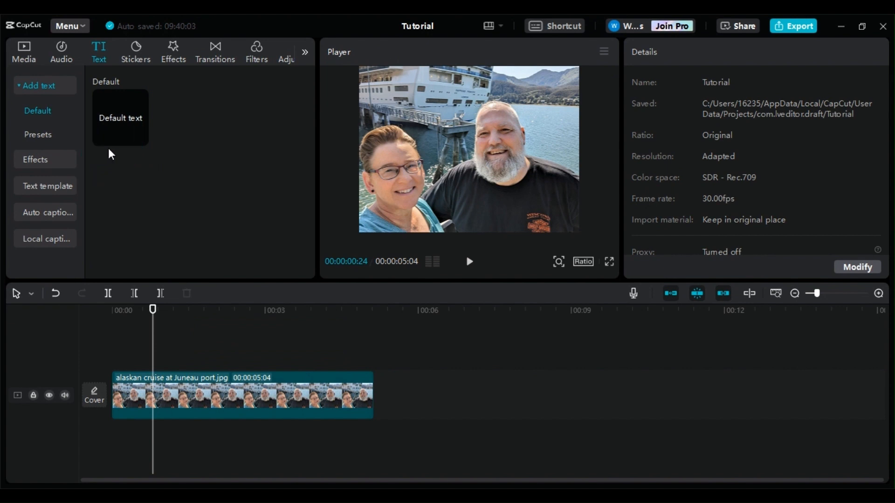
{"action": "left_click", "coordinate": [139, 141]}
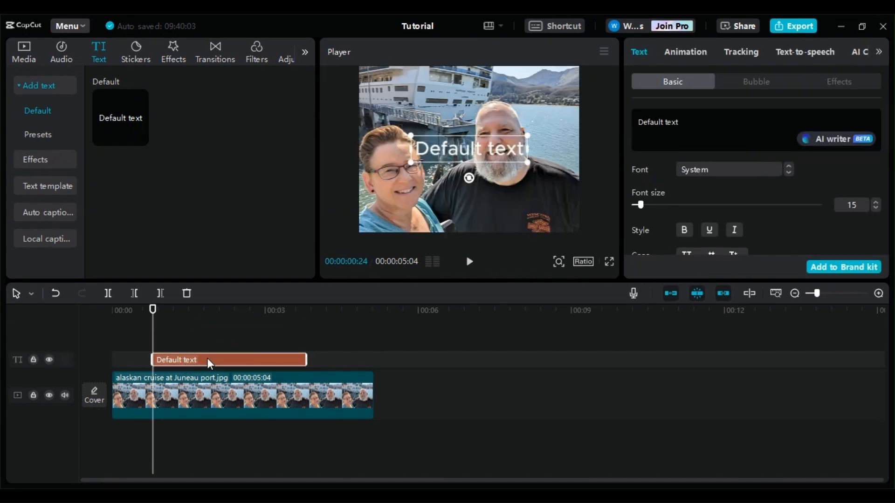
Shorten the default text clip to end at about 2 seconds, scrub across it, then shift it slightly and undo the move.
{"action": "left_click_drag", "start_coordinate": [305, 359], "coordinate": [213, 360]}
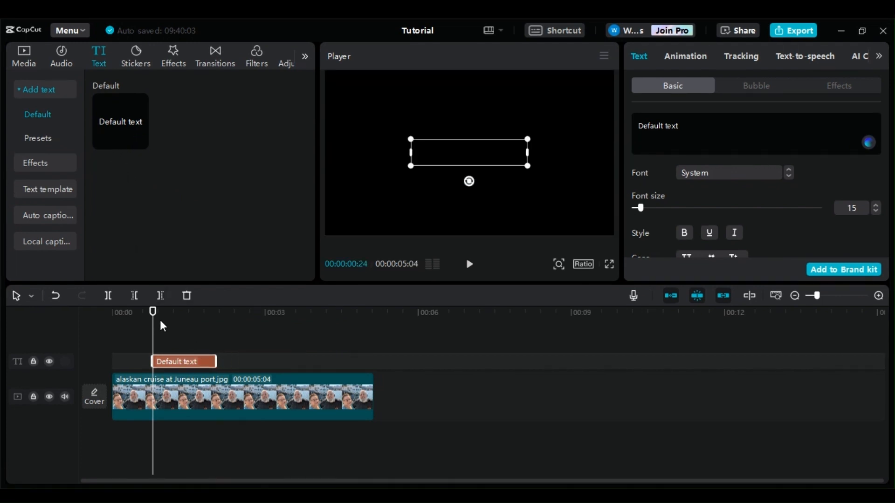
{"action": "left_click_drag", "start_coordinate": [153, 314], "coordinate": [99, 331]}
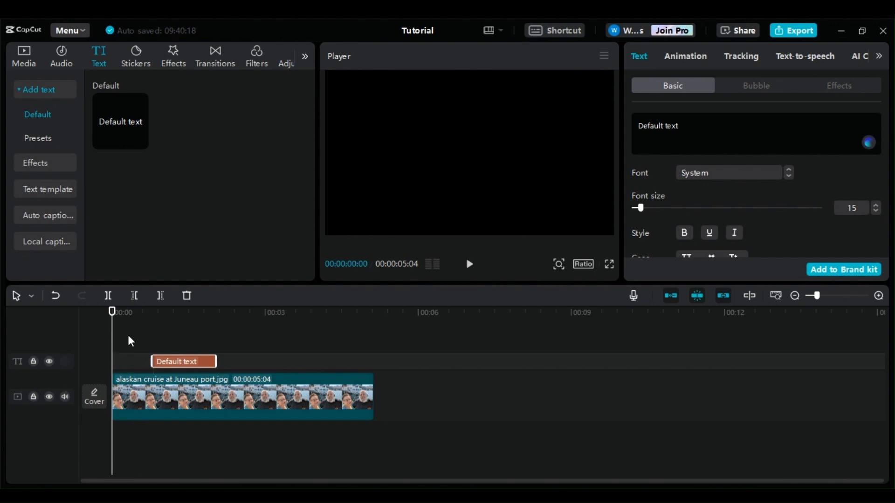
{"action": "left_click_drag", "start_coordinate": [111, 316], "coordinate": [168, 351]}
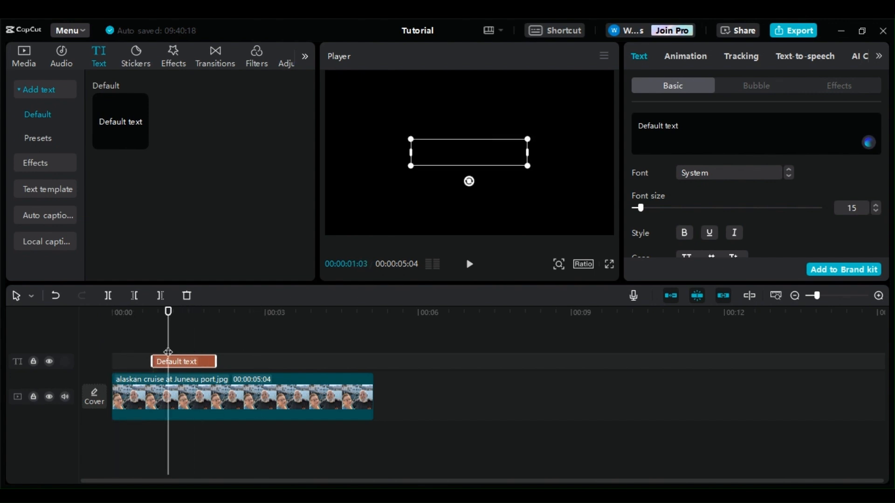
{"action": "left_click_drag", "start_coordinate": [169, 314], "coordinate": [148, 321]}
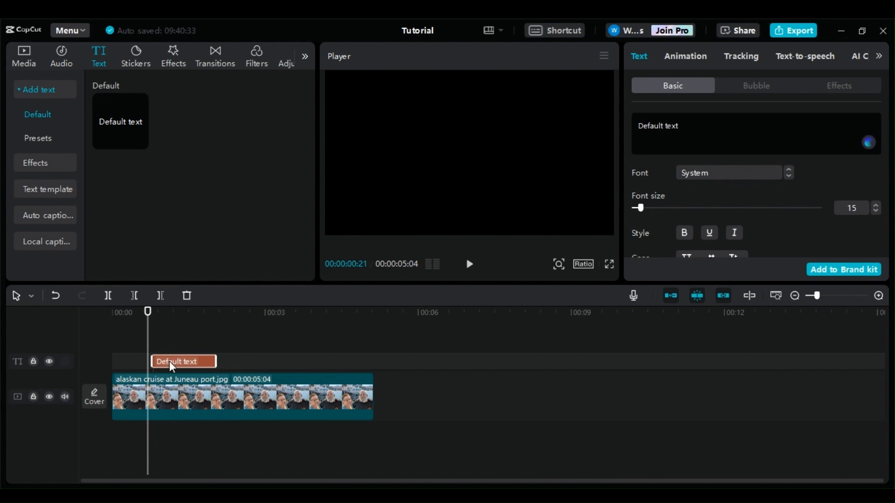
{"action": "mouse_move", "coordinate": [169, 361]}
{"action": "left_mouse_down"}
{"action": "mouse_move", "coordinate": [220, 365]}
{"action": "mouse_move", "coordinate": [146, 373]}
{"action": "mouse_move", "coordinate": [180, 370]}
{"action": "left_mouse_up"}
{"action": "left_click", "coordinate": [55, 297]}
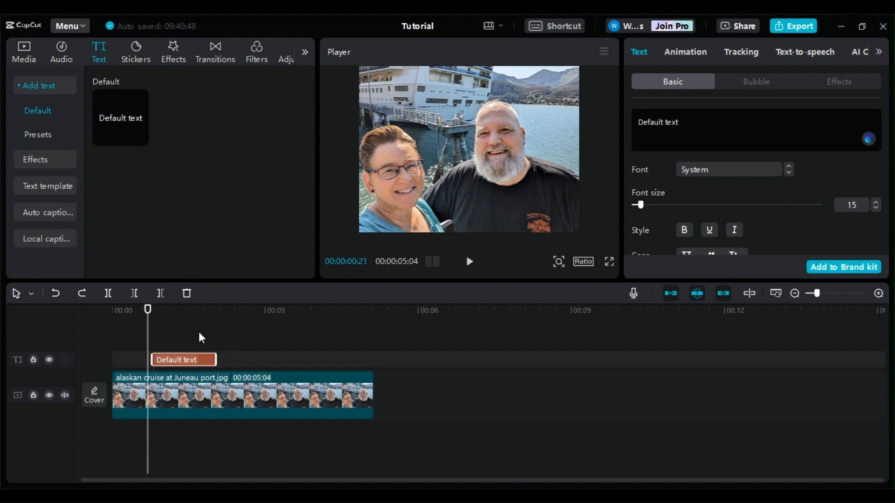
Delete the default text clip from the timeline.
{"action": "left_click", "coordinate": [195, 396]}
{"action": "left_click", "coordinate": [190, 354]}
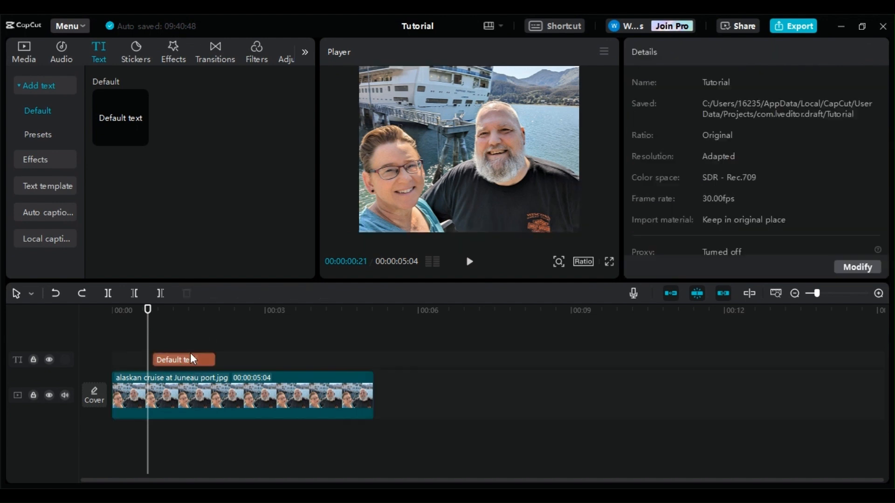
{"action": "left_click", "coordinate": [177, 361]}
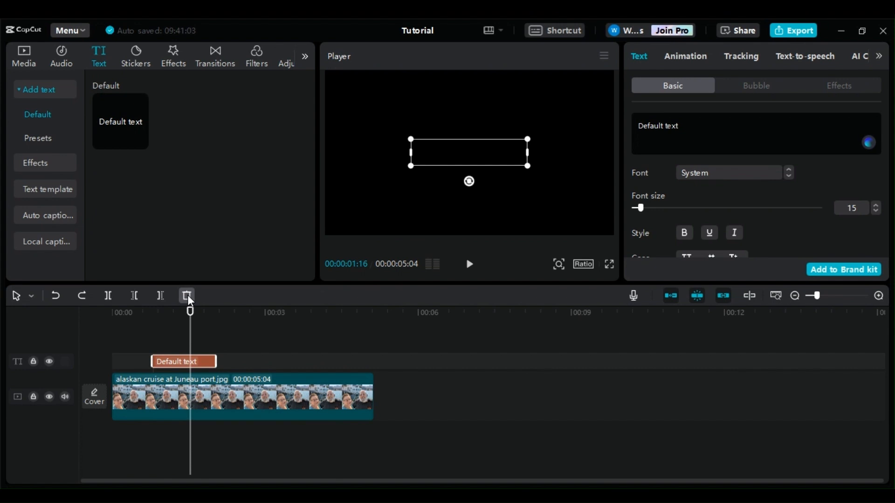
{"action": "left_click", "coordinate": [187, 295]}
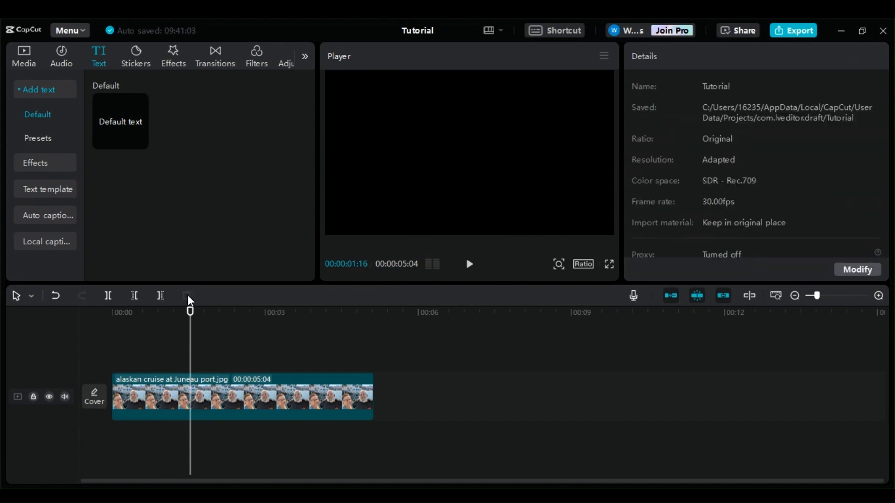
Add a text clip with the green Trending ART effect at the timeline start and preview it at 00:00:00:15.
{"action": "mouse_move", "coordinate": [116, 129]}
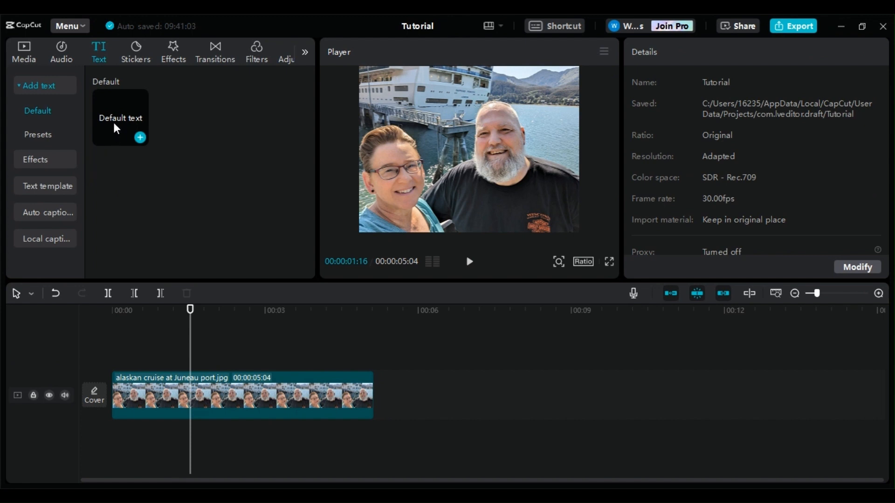
{"action": "left_click", "coordinate": [35, 158]}
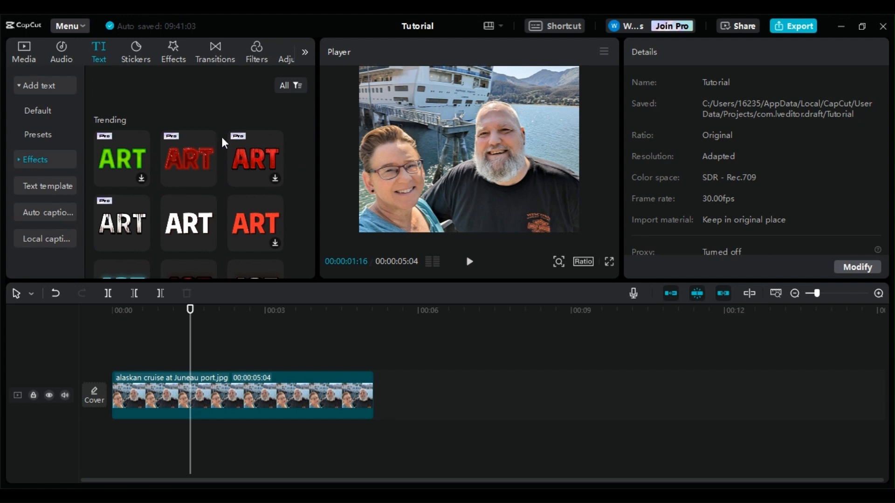
{"action": "mouse_move", "coordinate": [252, 135]}
{"action": "mouse_move", "coordinate": [107, 134]}
{"action": "mouse_move", "coordinate": [107, 203]}
{"action": "mouse_move", "coordinate": [196, 220]}
{"action": "left_click", "coordinate": [245, 229]}
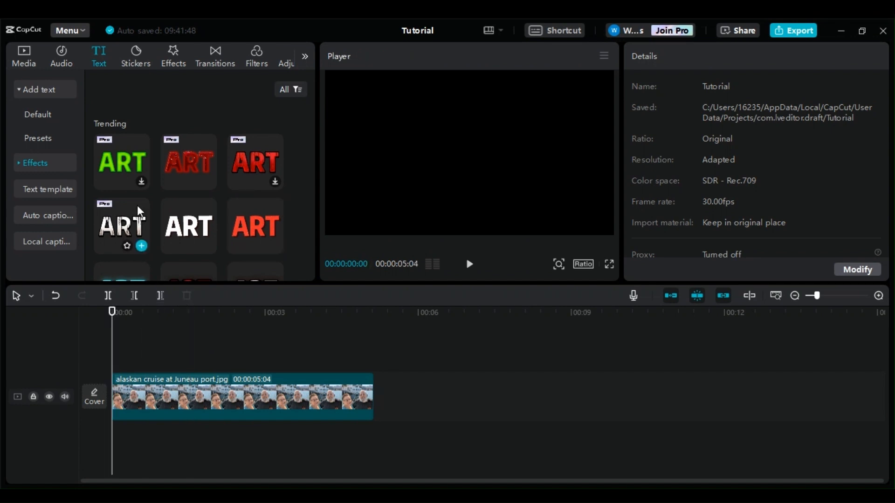
{"action": "left_click", "coordinate": [141, 182]}
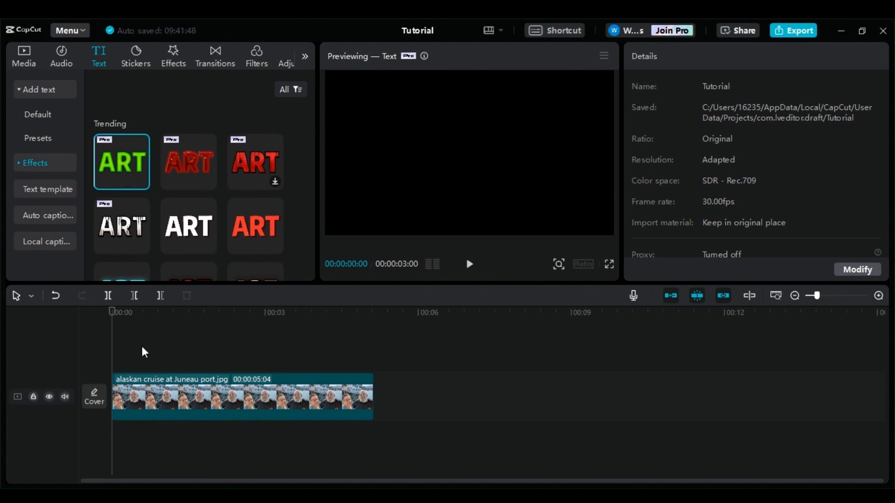
{"action": "left_click", "coordinate": [141, 183]}
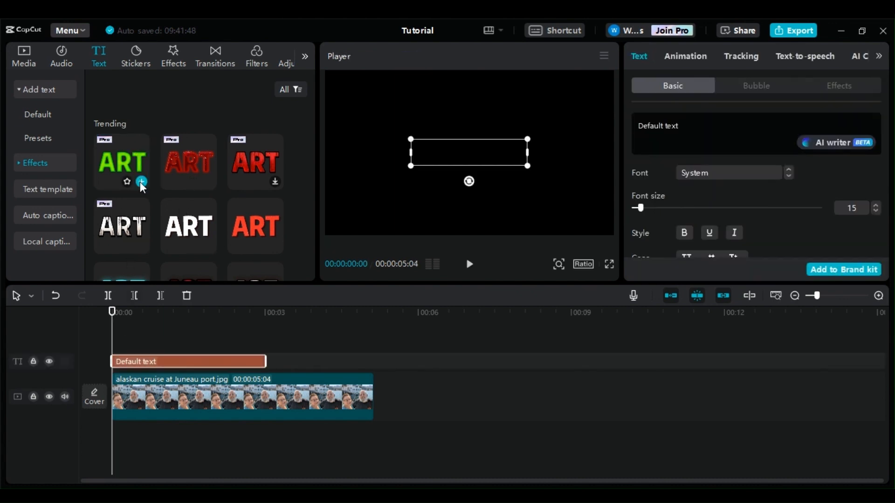
{"action": "left_click_drag", "start_coordinate": [112, 310], "coordinate": [137, 310]}
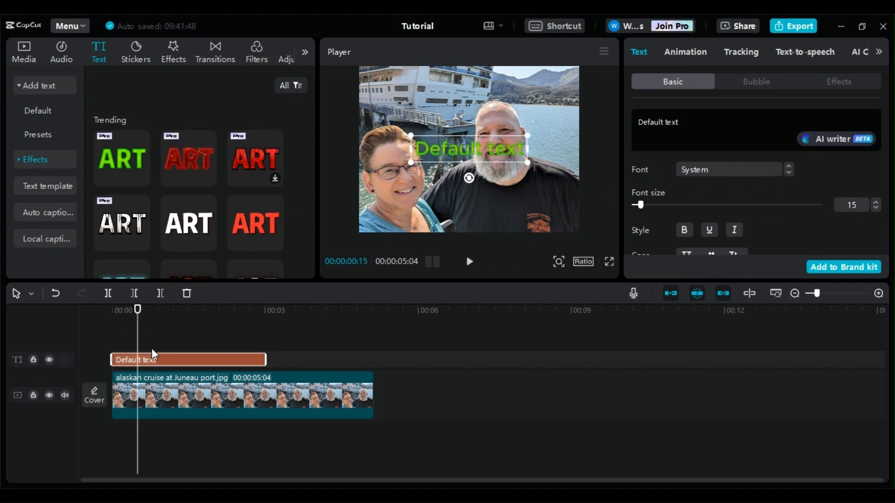
Replace the green text's wording with "Wyze Enterpryzes" and set its font size to 16.
{"action": "left_click", "coordinate": [685, 119]}
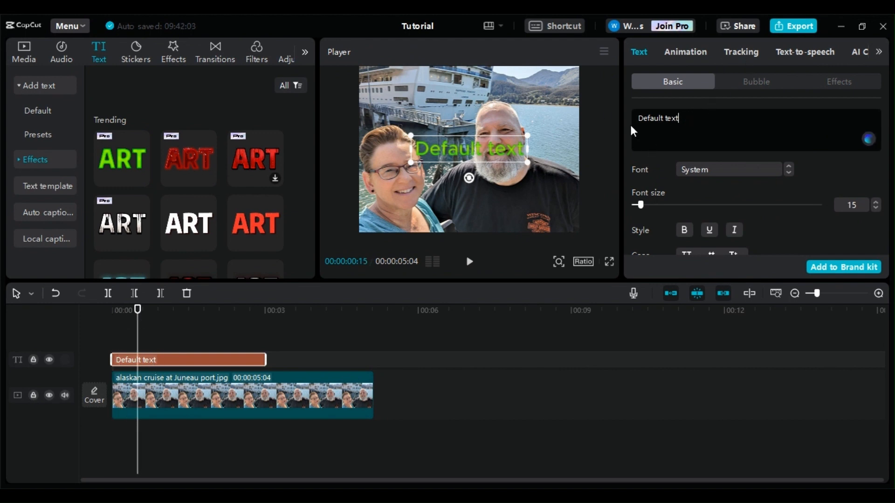
{"action": "left_click_drag", "start_coordinate": [680, 119], "coordinate": [632, 122]}
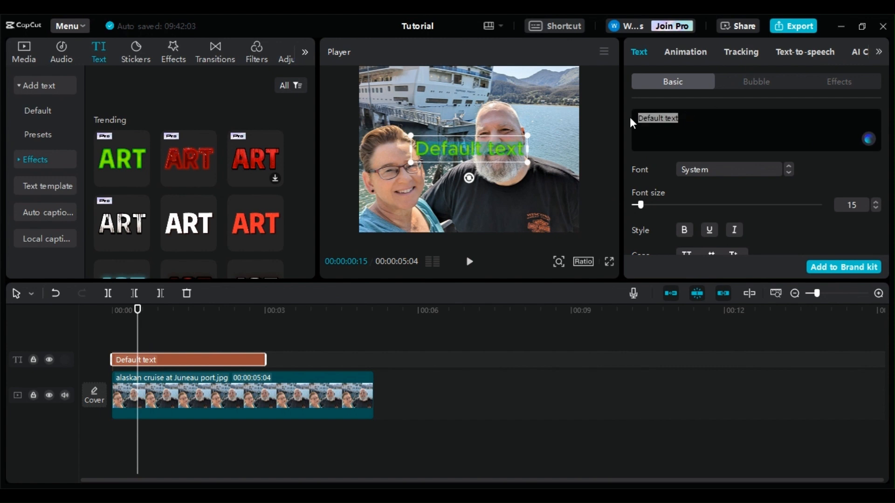
{"action": "type", "text": "Wyze Ente"}
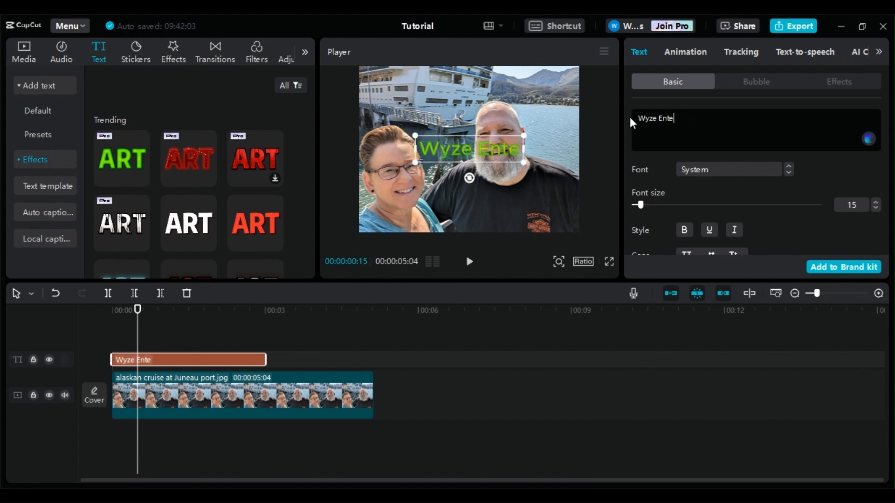
{"action": "type", "text": "rpryzes"}
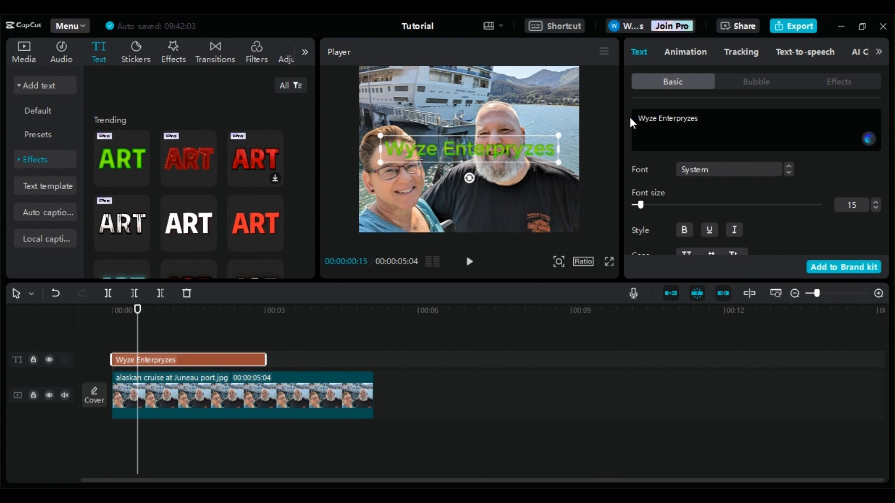
{"action": "mouse_move", "coordinate": [641, 205]}
{"action": "left_mouse_down"}
{"action": "mouse_move", "coordinate": [692, 220]}
{"action": "mouse_move", "coordinate": [641, 219]}
{"action": "left_mouse_up"}
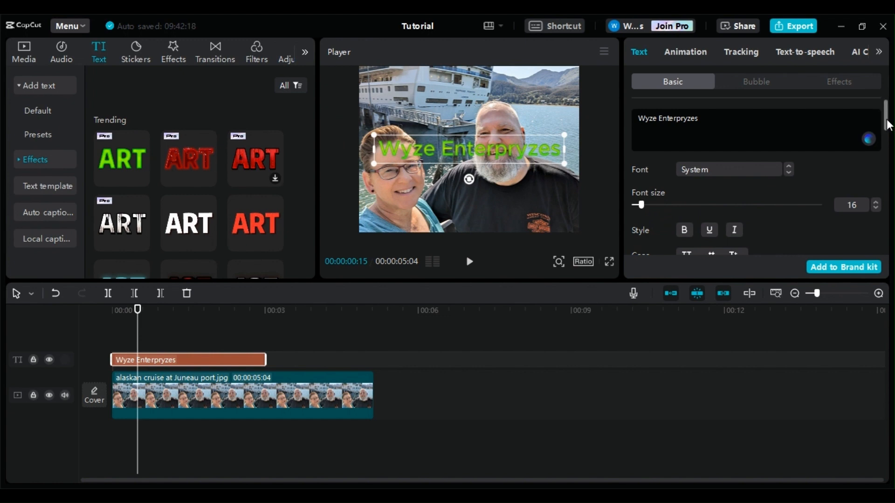
{"action": "scroll", "coordinate": [825, 157], "scroll_direction": "down", "scroll_amount": 3}
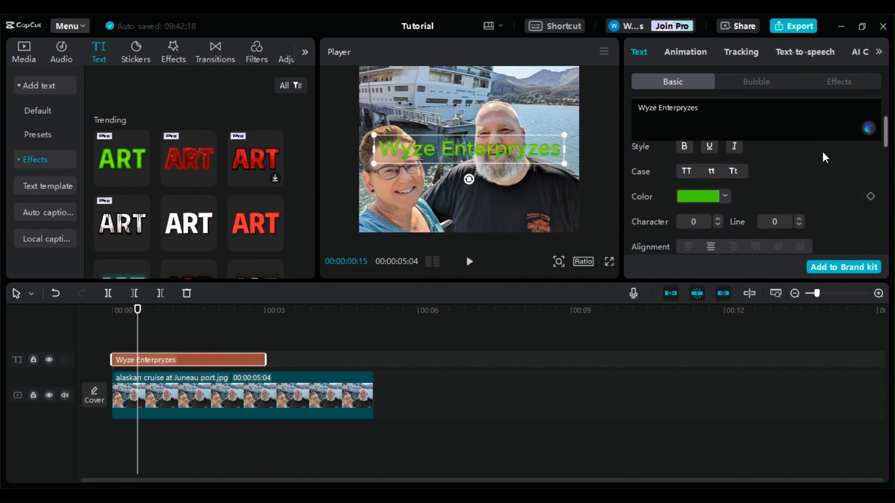
Set the colour of the Wyze Enterpryzes text to purple 781BAA.
{"action": "left_click", "coordinate": [724, 197]}
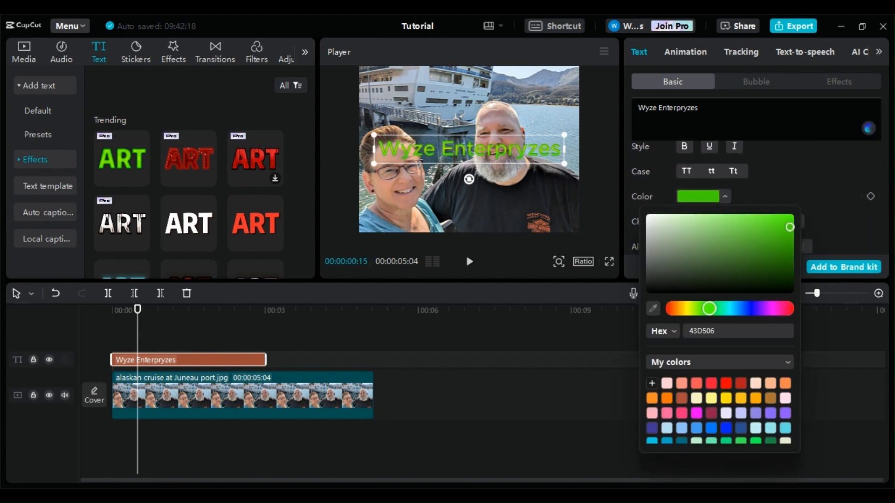
{"action": "left_click", "coordinate": [772, 309]}
{"action": "left_click", "coordinate": [771, 241]}
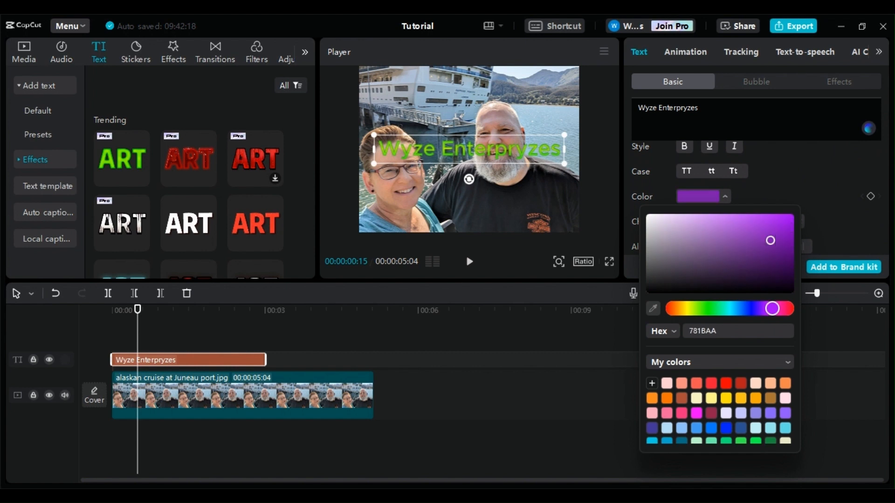
{"action": "left_click", "coordinate": [792, 150]}
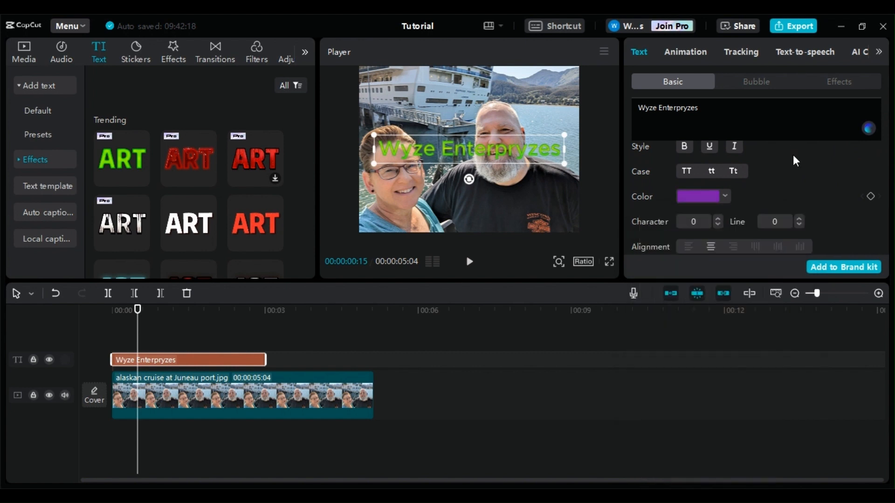
Try magenta FE00FF for the Wyze Enterpryzes text, settling on the light purple colour 8E80E5.
{"action": "left_click", "coordinate": [726, 197]}
{"action": "mouse_move", "coordinate": [773, 309]}
{"action": "left_mouse_down"}
{"action": "mouse_move", "coordinate": [756, 309]}
{"action": "mouse_move", "coordinate": [763, 309]}
{"action": "left_mouse_up"}
{"action": "left_click", "coordinate": [696, 413]}
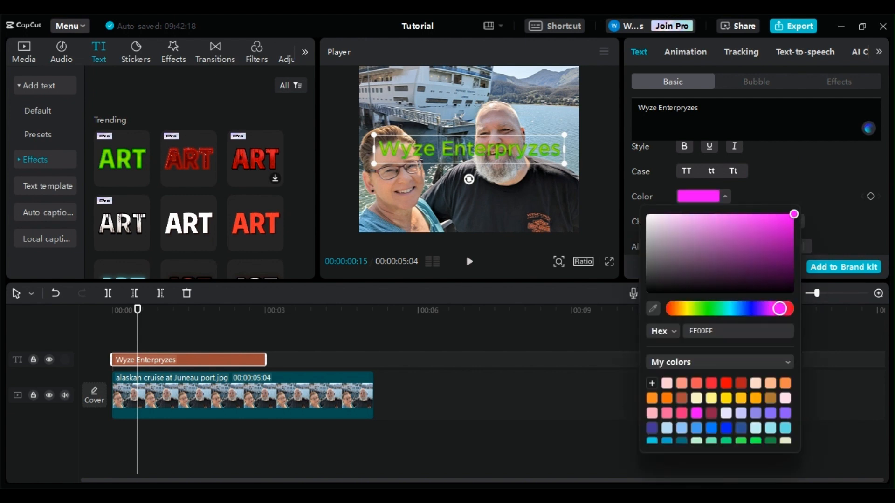
{"action": "left_click", "coordinate": [756, 414]}
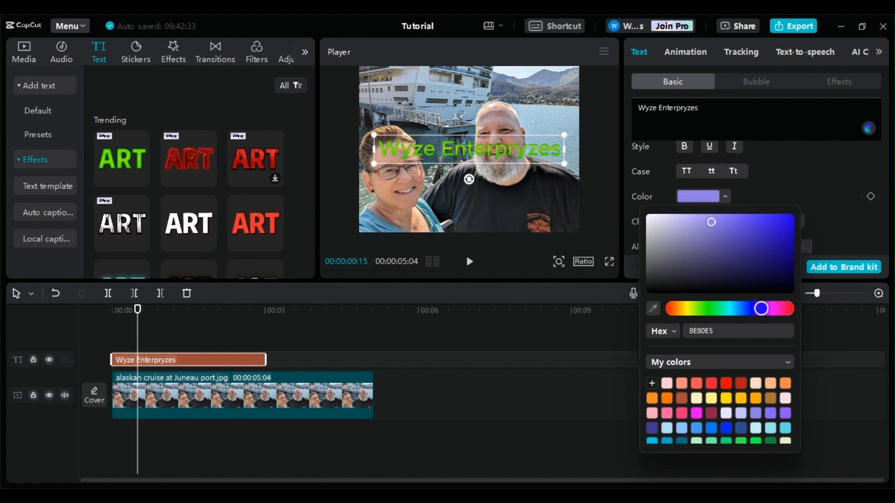
{"action": "left_click", "coordinate": [798, 133]}
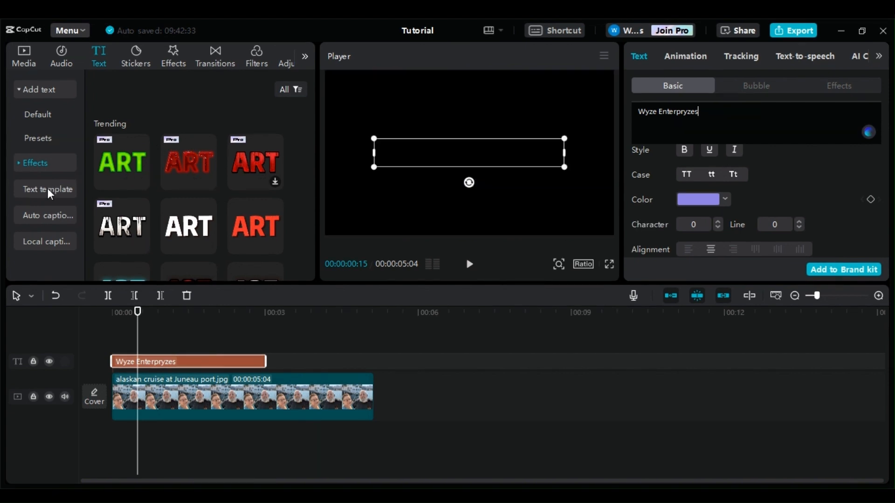
Add the Street Interview #CapCut text template and place its clip right after the first text clip, starting at 00:00:03:00.
{"action": "left_click", "coordinate": [47, 188]}
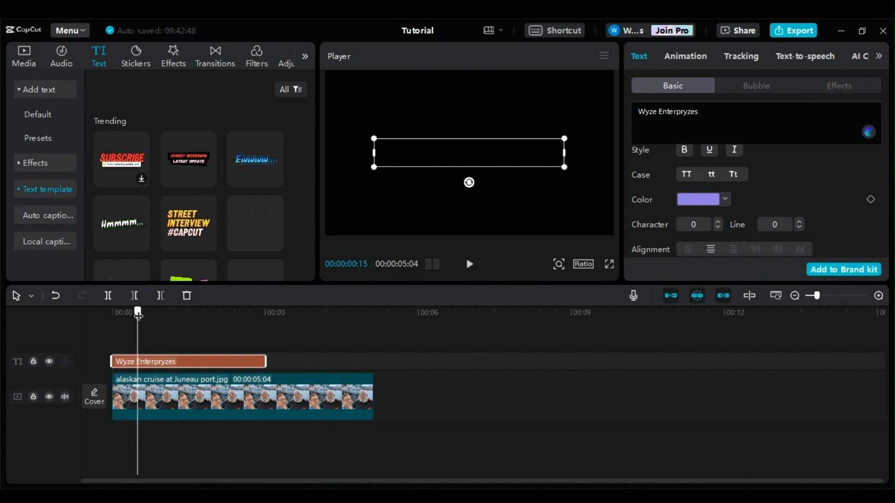
{"action": "left_click_drag", "start_coordinate": [137, 312], "coordinate": [112, 311]}
{"action": "left_click", "coordinate": [209, 242]}
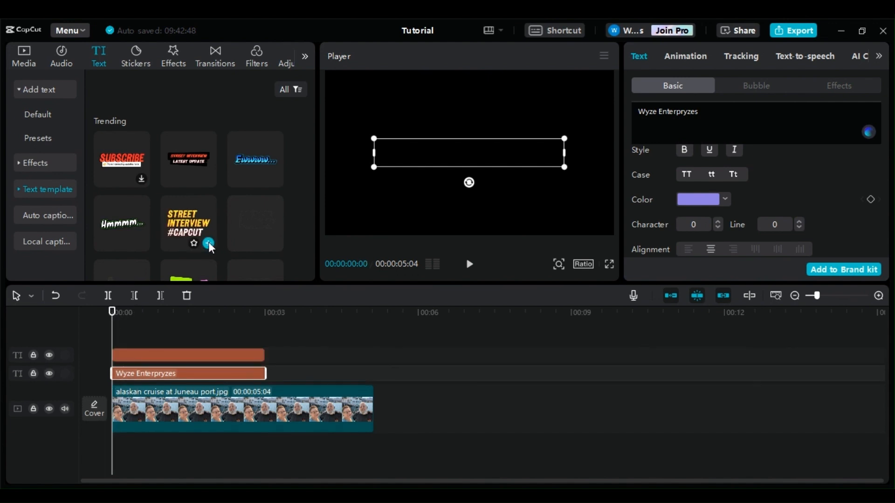
{"action": "left_click_drag", "start_coordinate": [112, 312], "coordinate": [153, 333]}
{"action": "left_click_drag", "start_coordinate": [153, 332], "coordinate": [382, 351]}
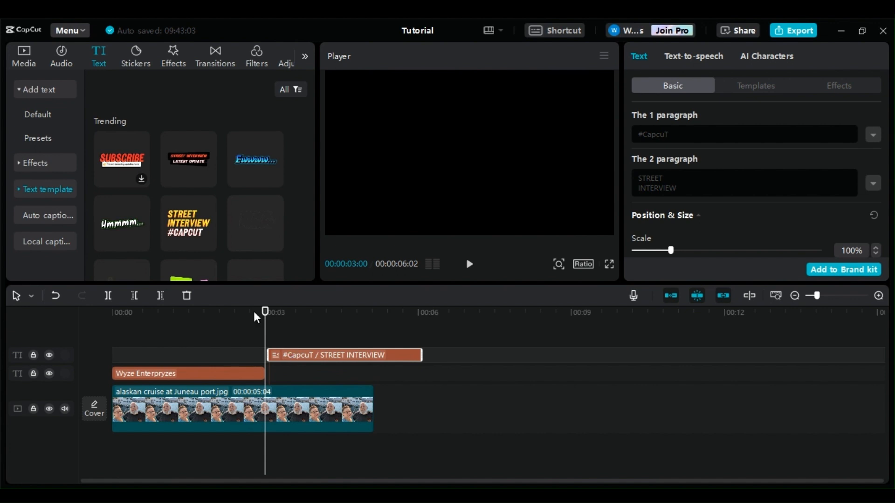
{"action": "mouse_move", "coordinate": [292, 355]}
{"action": "left_mouse_down"}
{"action": "mouse_move", "coordinate": [236, 356]}
{"action": "mouse_move", "coordinate": [303, 360]}
{"action": "mouse_move", "coordinate": [290, 357]}
{"action": "left_mouse_up"}
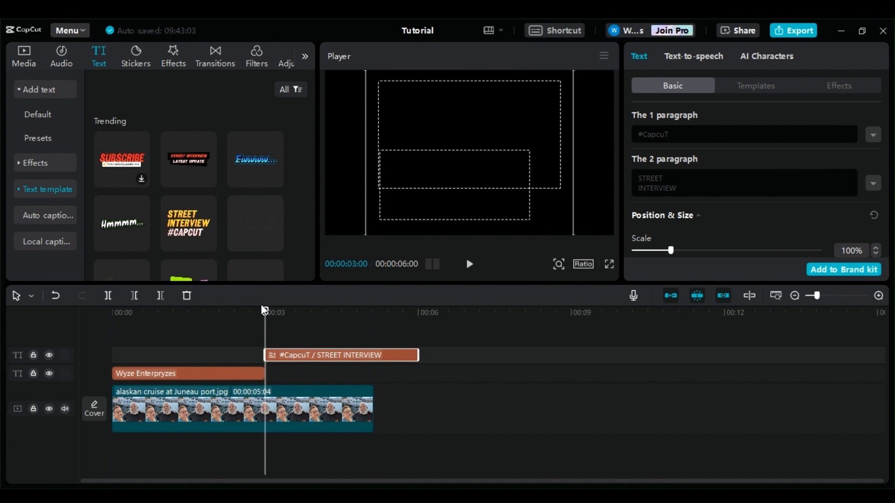
Replace the template's first paragraph with "Wyze Enterpryzes" and move the template text up and slightly left in the preview.
{"action": "left_click_drag", "start_coordinate": [263, 309], "coordinate": [302, 337]}
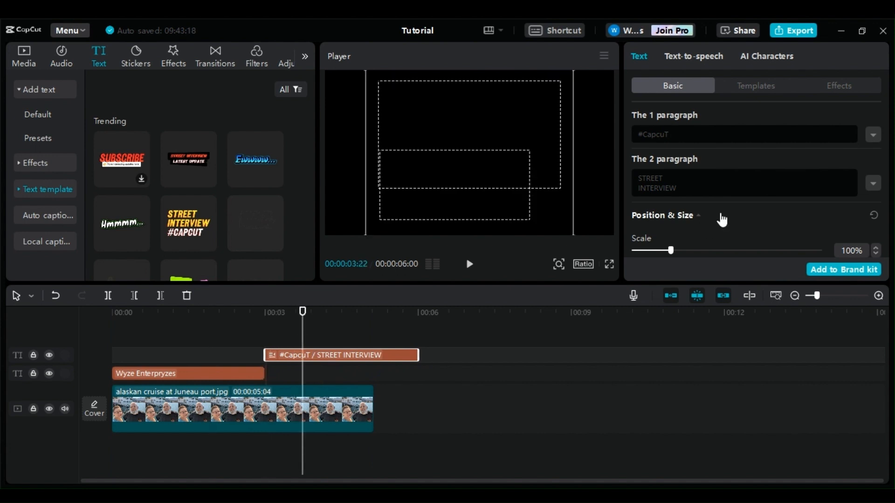
{"action": "left_click_drag", "start_coordinate": [675, 134], "coordinate": [605, 135]}
{"action": "type", "text": "Wyze Enter"}
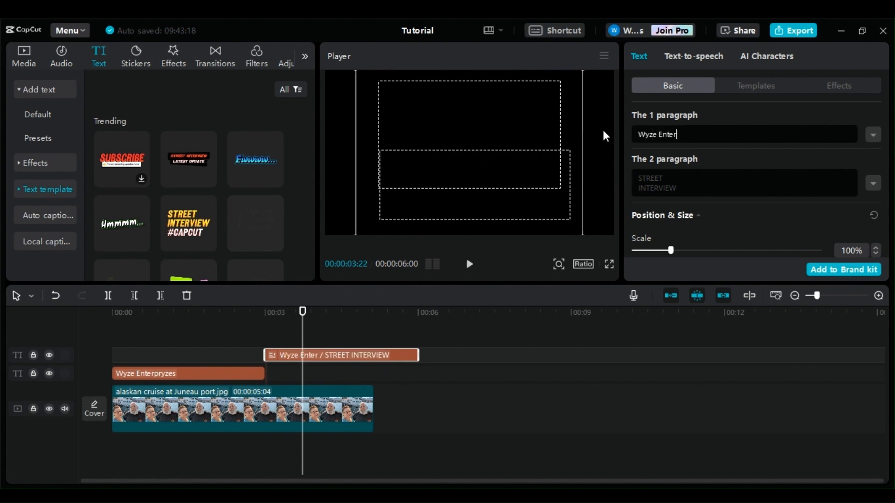
{"action": "type", "text": "pryzes"}
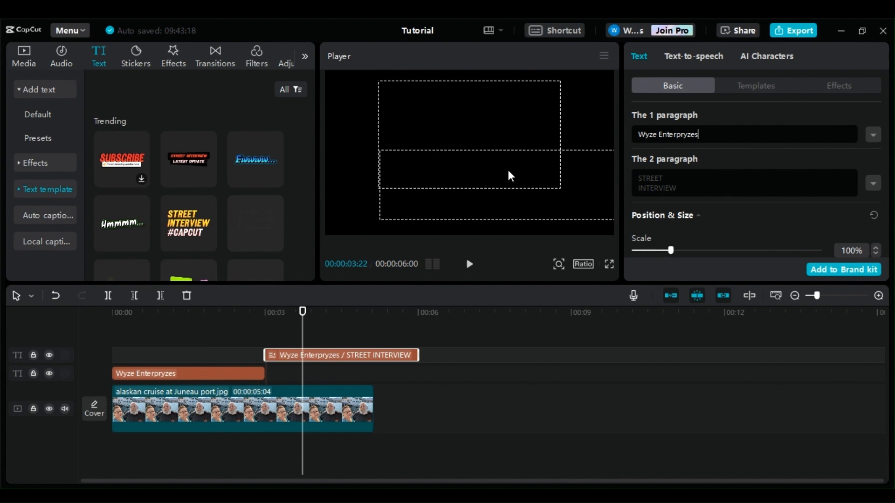
{"action": "left_click_drag", "start_coordinate": [507, 167], "coordinate": [489, 103]}
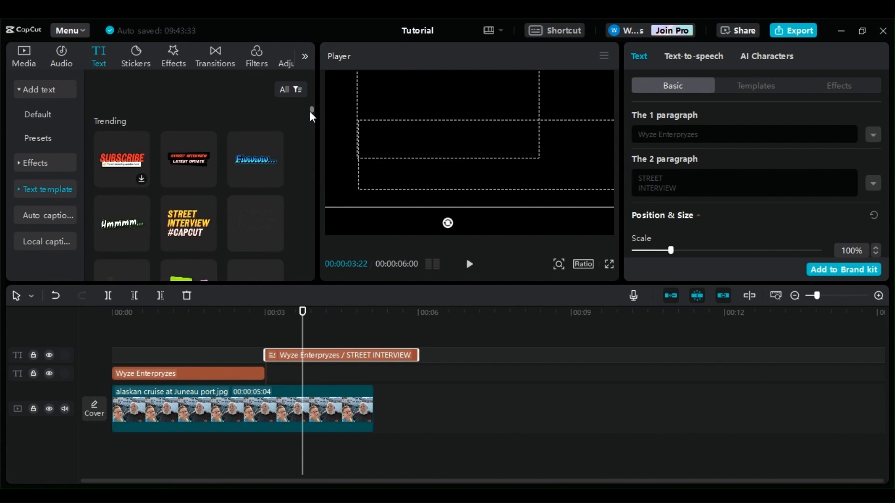
Browse the Trending text templates and the list of template categories.
{"action": "left_click_drag", "start_coordinate": [311, 108], "coordinate": [312, 96]}
{"action": "mouse_move", "coordinate": [176, 162]}
{"action": "left_click", "coordinate": [36, 185]}
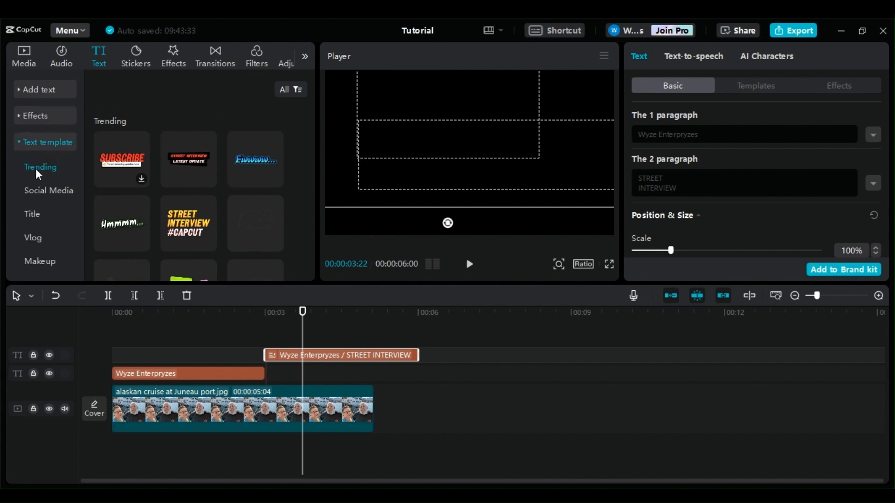
{"action": "mouse_move", "coordinate": [256, 232]}
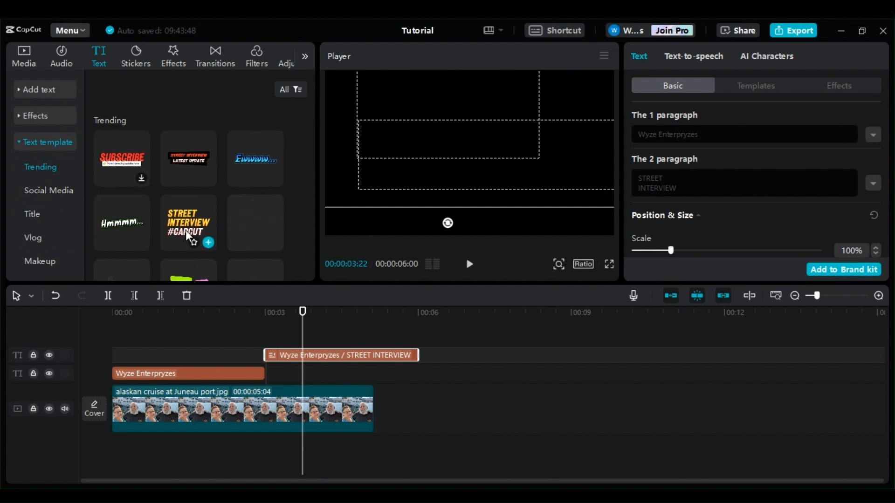
{"action": "left_click_drag", "start_coordinate": [82, 117], "coordinate": [79, 66]}
{"action": "left_click", "coordinate": [19, 141]}
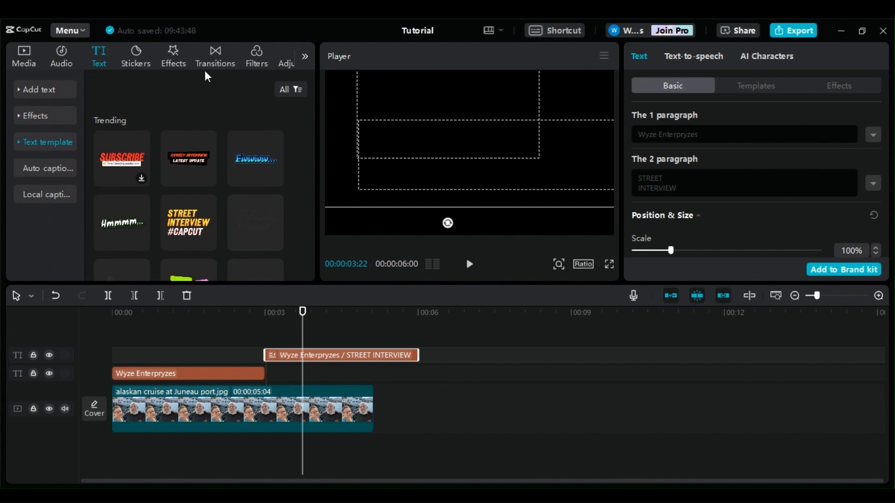
Show the sticker library and extend the photo clip to a duration of 00:00:06:14.
{"action": "left_click", "coordinate": [139, 52]}
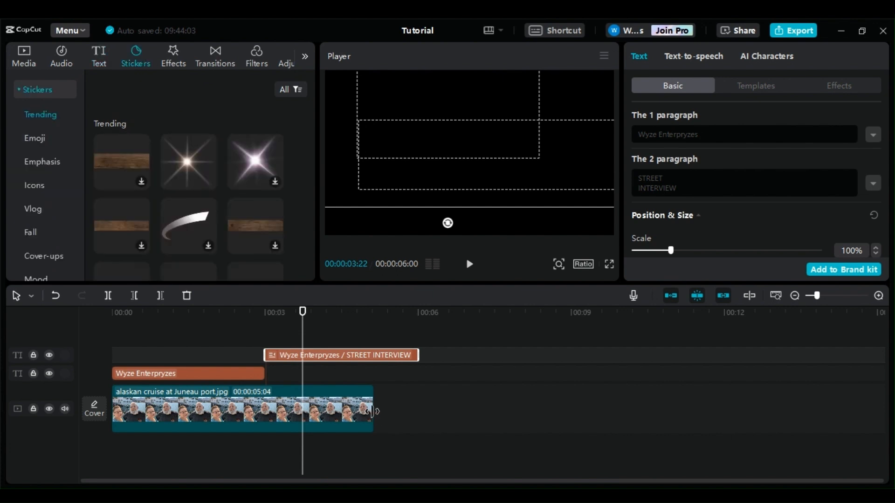
{"action": "left_click_drag", "start_coordinate": [376, 414], "coordinate": [442, 401]}
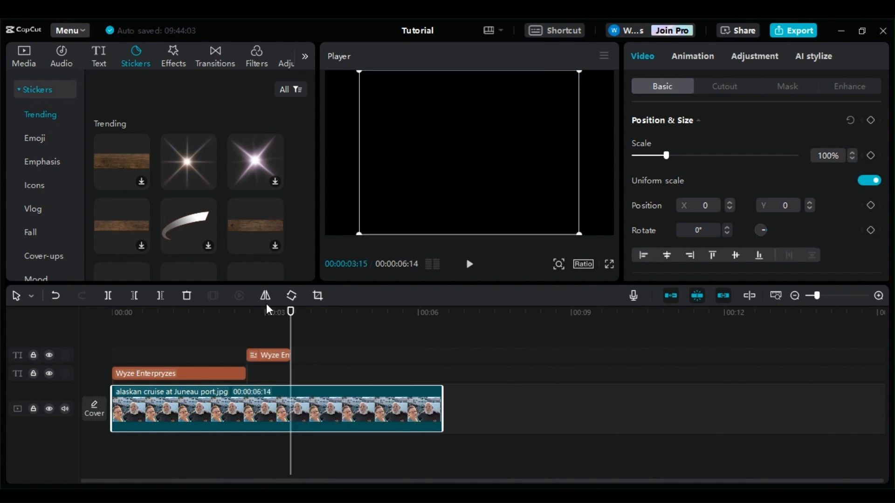
Add the golden star flare from the Trending stickers at 00:00:03:15 and shorten its clip to about one second.
{"action": "mouse_move", "coordinate": [187, 164]}
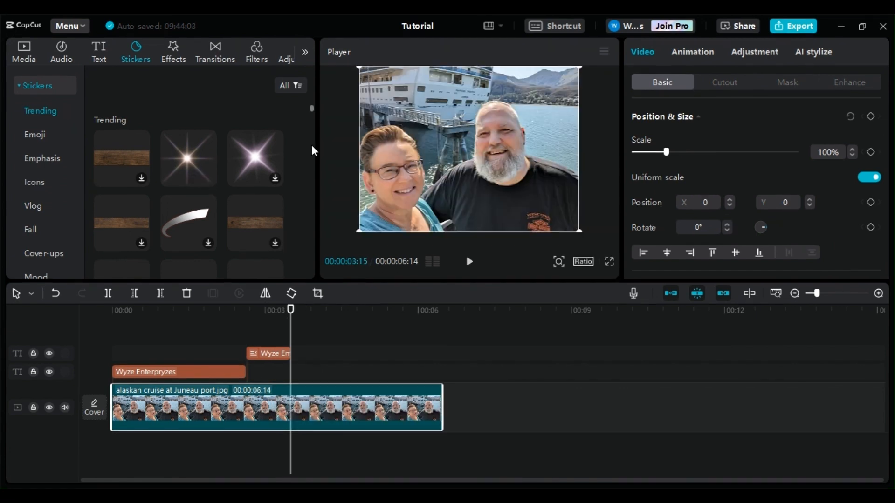
{"action": "left_click_drag", "start_coordinate": [311, 107], "coordinate": [312, 112]}
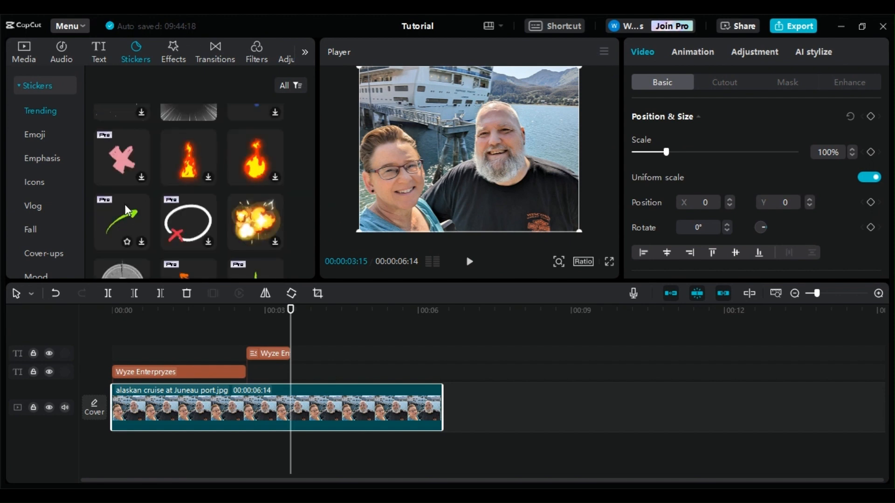
{"action": "mouse_move", "coordinate": [188, 241]}
{"action": "left_click_drag", "start_coordinate": [312, 112], "coordinate": [313, 108]}
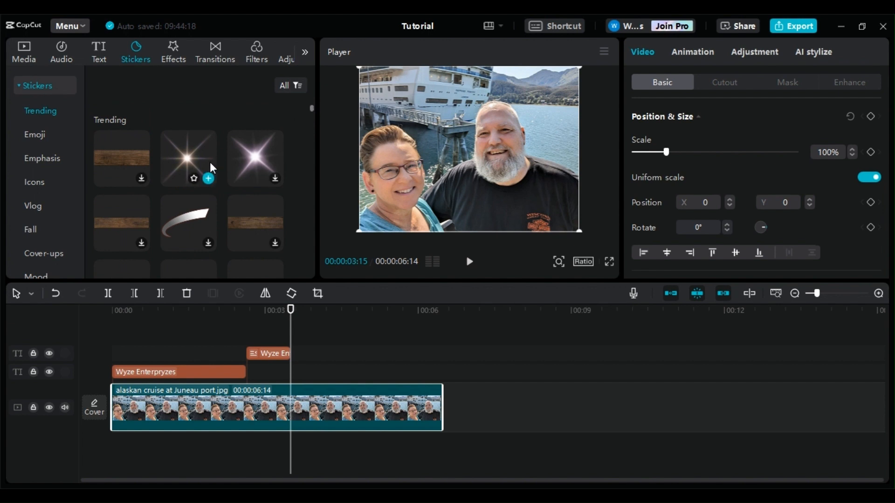
{"action": "left_click", "coordinate": [208, 182]}
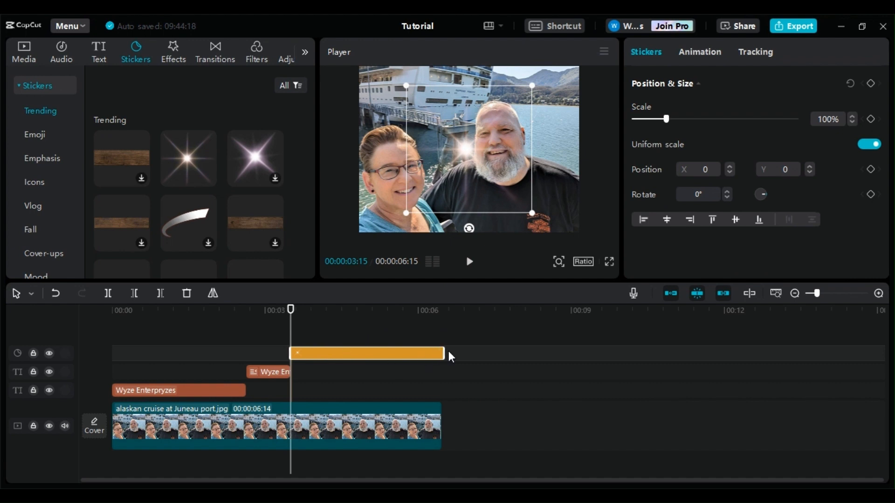
{"action": "left_click_drag", "start_coordinate": [444, 355], "coordinate": [347, 357]}
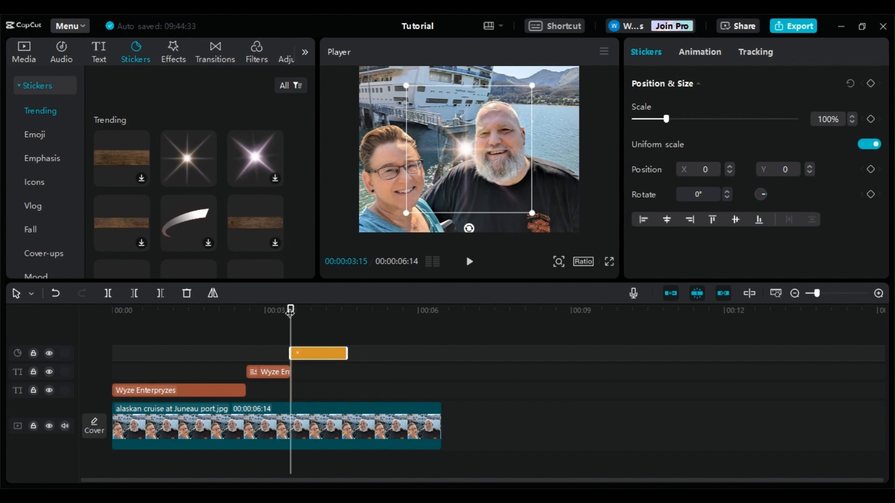
Play back the section with the star sticker, and reposition the sticker over the ship at about X -417, Y 594.
{"action": "left_click_drag", "start_coordinate": [290, 309], "coordinate": [282, 310]}
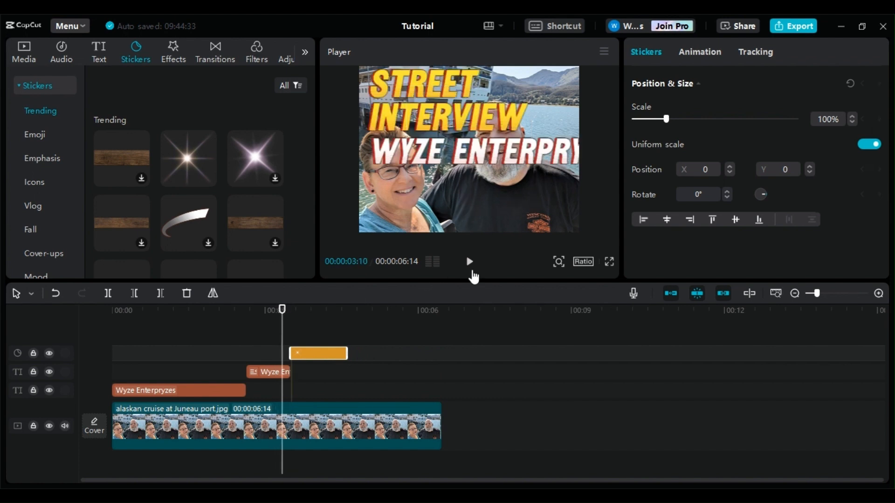
{"action": "left_click", "coordinate": [469, 262]}
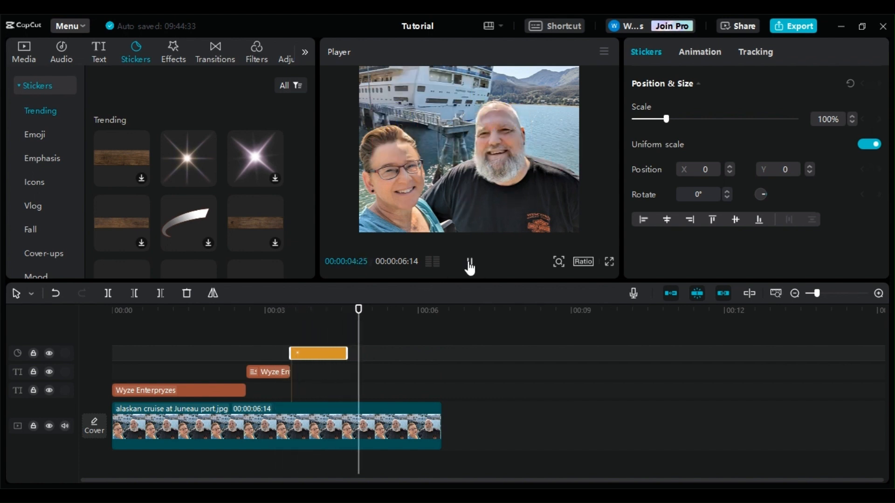
{"action": "left_click", "coordinate": [469, 262]}
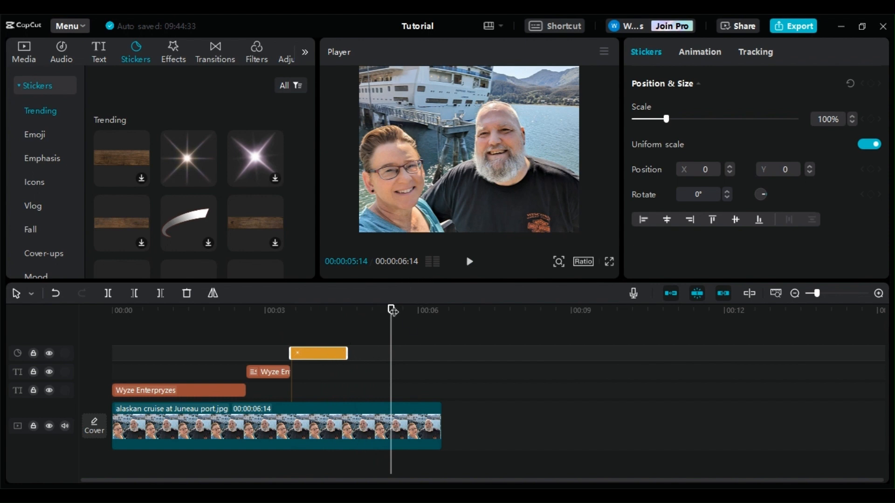
{"action": "left_click_drag", "start_coordinate": [391, 310], "coordinate": [314, 310]}
{"action": "left_click_drag", "start_coordinate": [460, 164], "coordinate": [440, 124]}
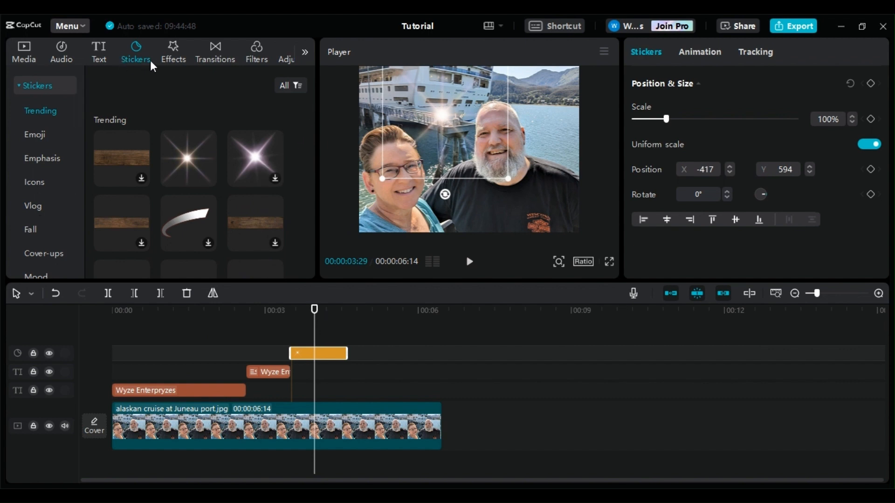
Add the Optical Zoom video effect at the end of the sticker clip, 00:00:04:18, and preview the effect.
{"action": "left_click", "coordinate": [169, 60]}
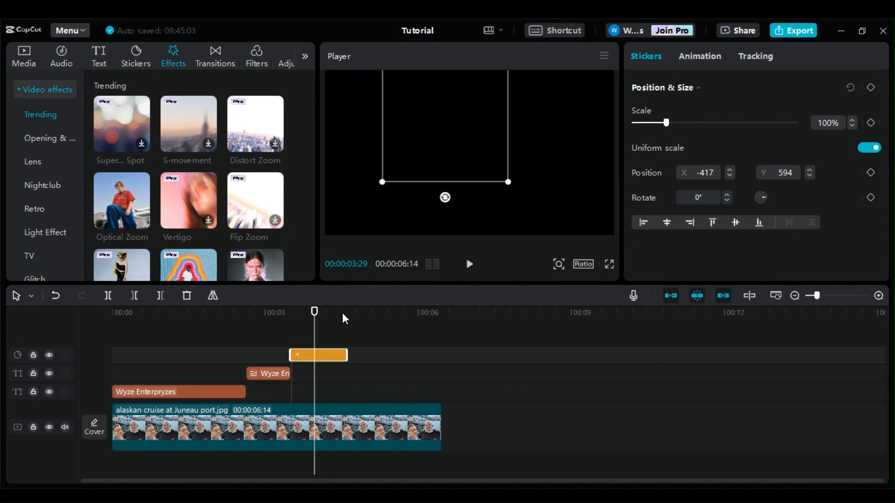
{"action": "left_click_drag", "start_coordinate": [314, 307], "coordinate": [345, 309]}
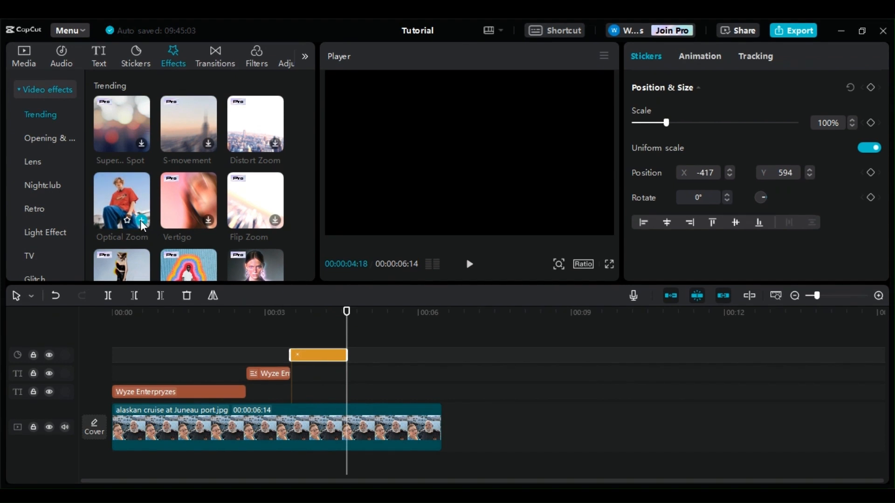
{"action": "left_click", "coordinate": [141, 220]}
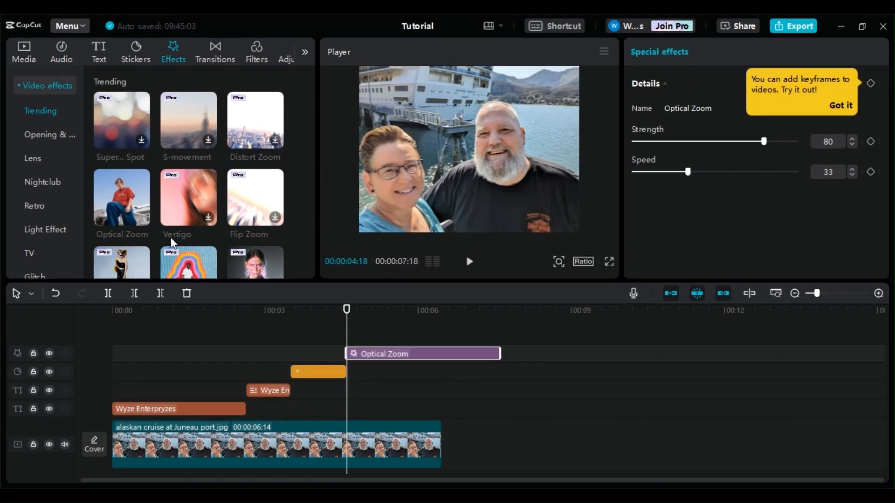
{"action": "left_click", "coordinate": [116, 193]}
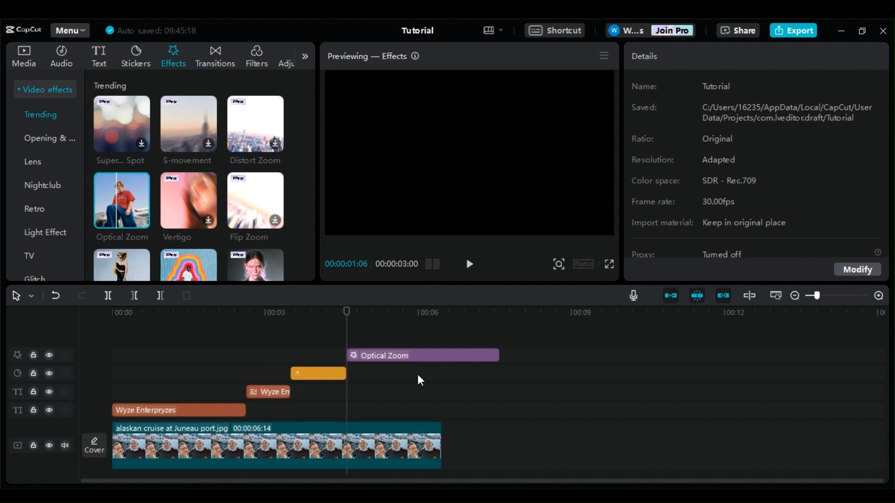
{"action": "left_click", "coordinate": [471, 268]}
{"action": "left_click", "coordinate": [471, 268]}
{"action": "left_click", "coordinate": [472, 269]}
Extend the photo clip to a duration of 00:00:08:06 and look at the Comparison II transition among the Trending transitions.
{"action": "left_click_drag", "start_coordinate": [443, 450], "coordinate": [529, 449]}
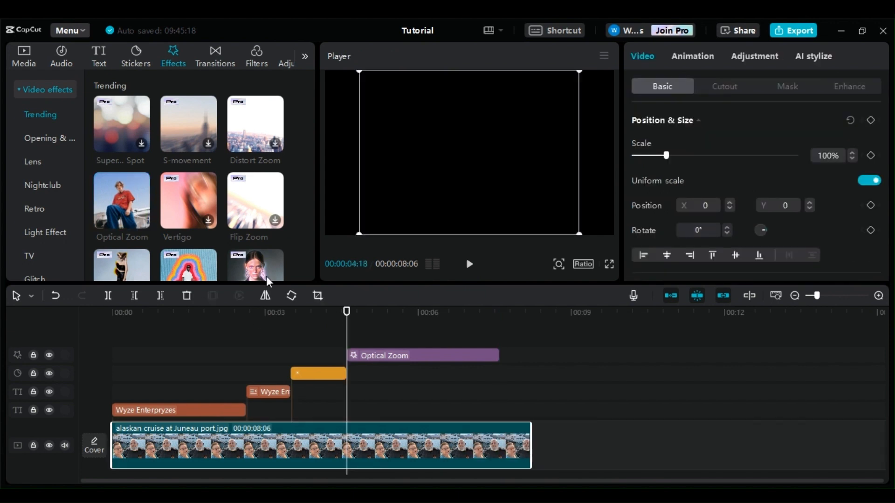
{"action": "left_click", "coordinate": [220, 63]}
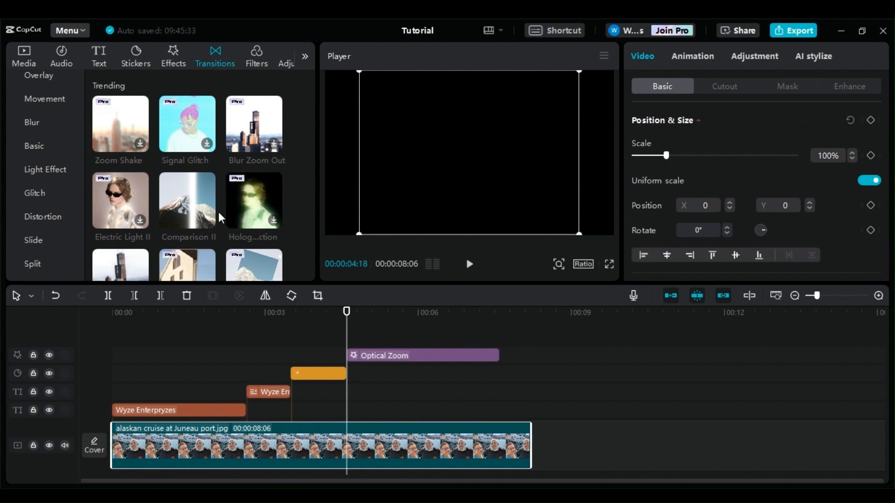
{"action": "mouse_move", "coordinate": [213, 220]}
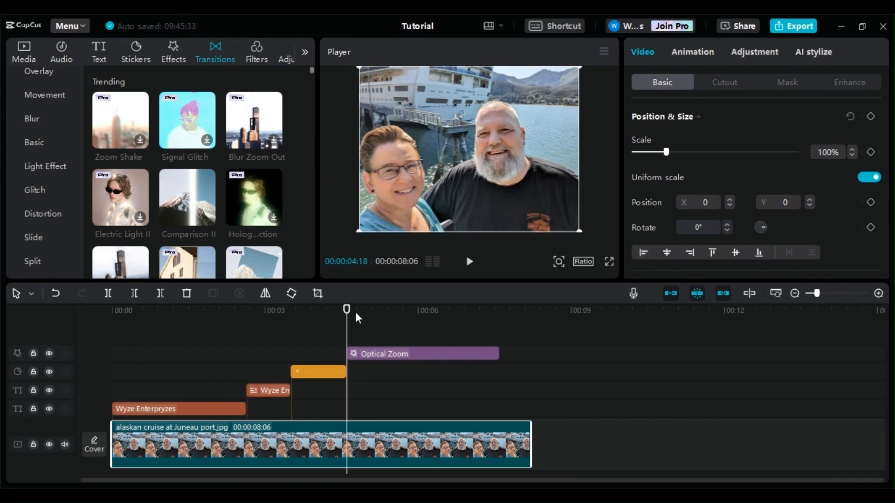
Add the photo Alaskan Cruise Skagway.jpg to the main track at the end of the first photo clip, 00:00:08:06.
{"action": "left_click_drag", "start_coordinate": [347, 310], "coordinate": [550, 341]}
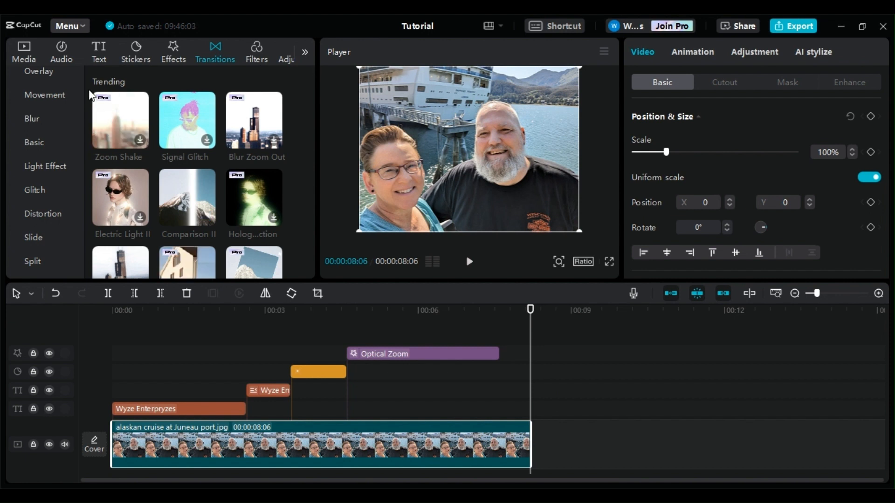
{"action": "left_click", "coordinate": [21, 55]}
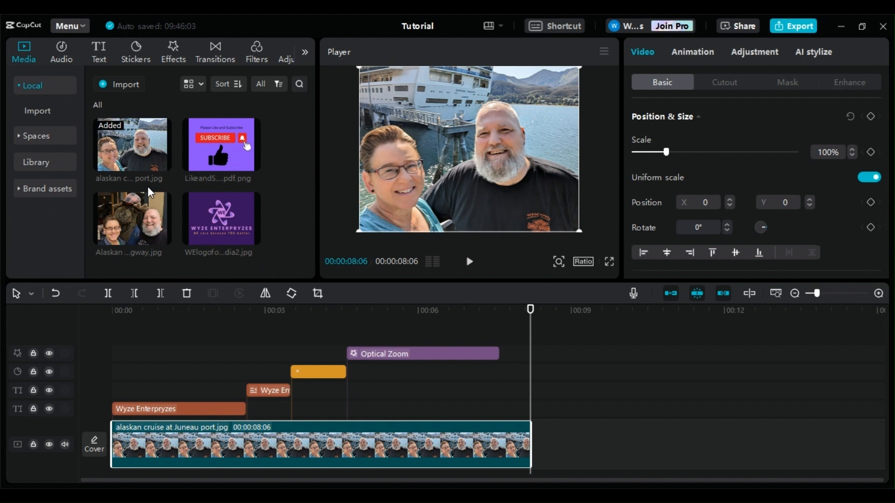
{"action": "left_click", "coordinate": [162, 236]}
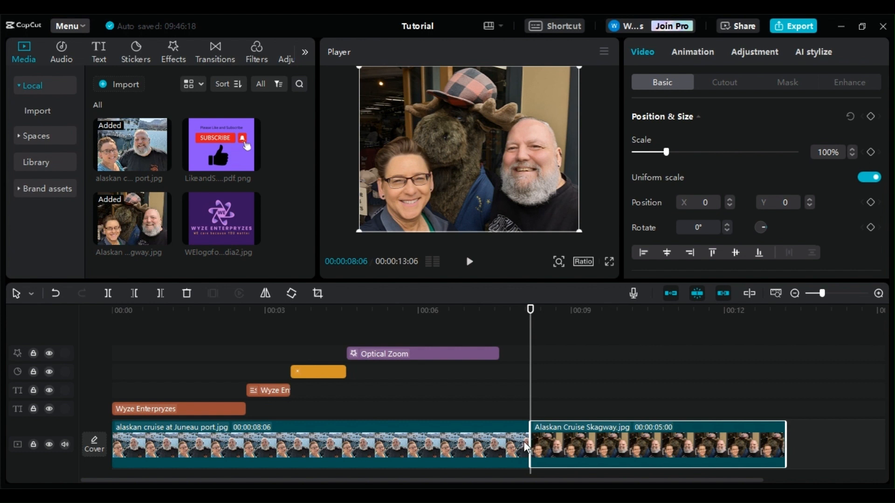
Add the Comparison II transition between the two photo clips and accept creating duplicate frames for it.
{"action": "left_click", "coordinate": [526, 445]}
{"action": "left_click", "coordinate": [215, 56]}
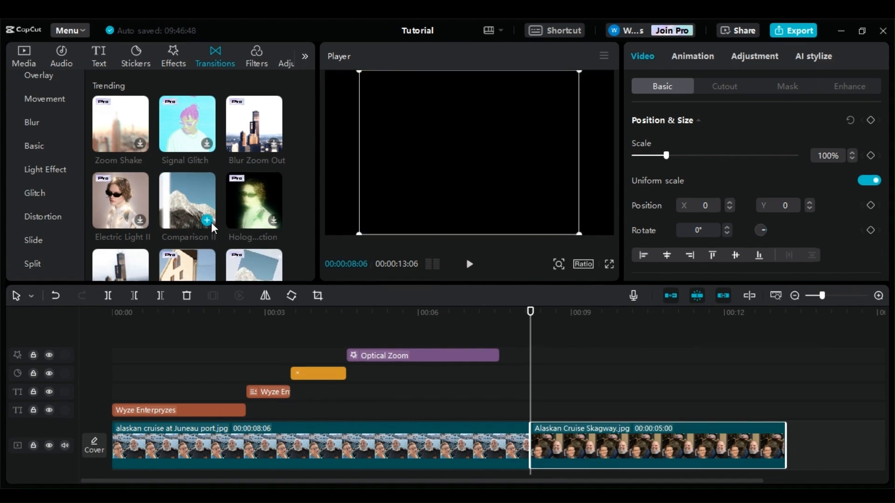
{"action": "left_click", "coordinate": [186, 212]}
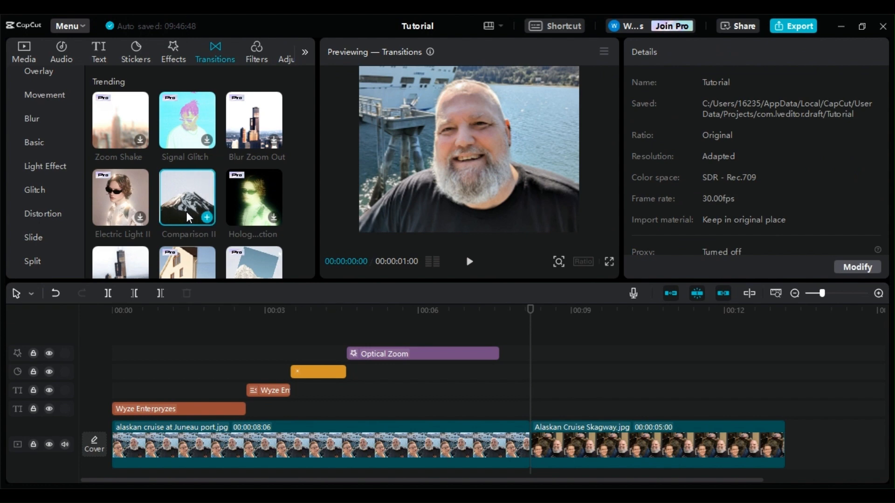
{"action": "left_click", "coordinate": [205, 217]}
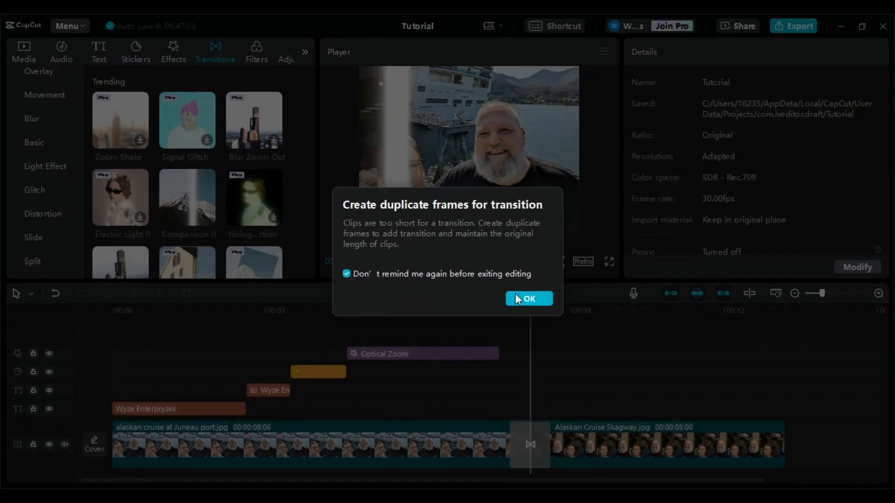
{"action": "left_click", "coordinate": [518, 298]}
Play back the transition between the two photos, starting from about 00:00:07:11.
{"action": "left_click_drag", "start_coordinate": [530, 310], "coordinate": [487, 326]}
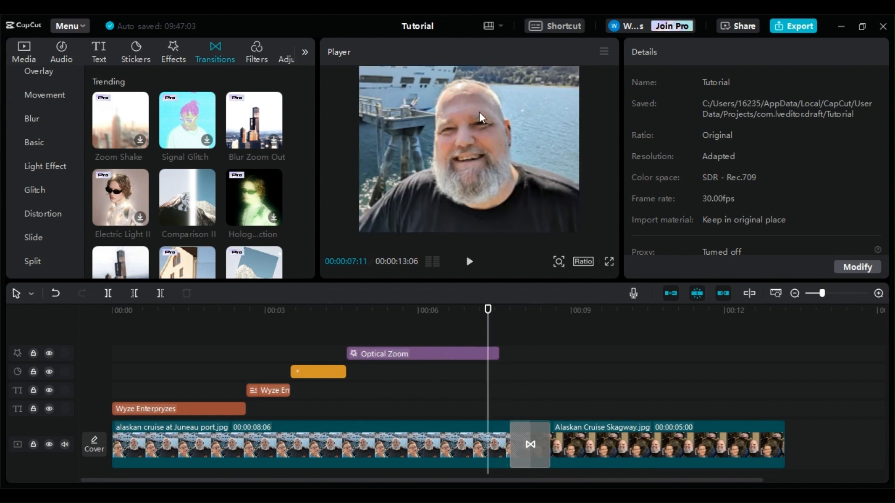
{"action": "left_click", "coordinate": [470, 262]}
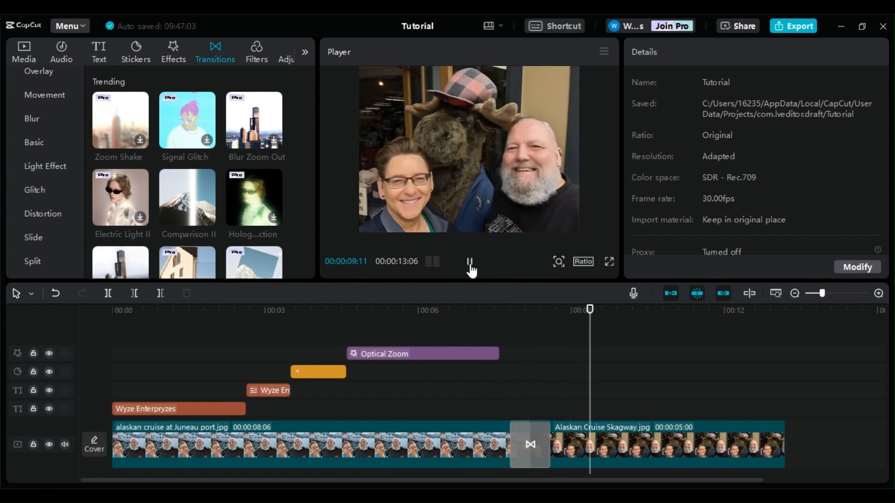
{"action": "left_click", "coordinate": [470, 262]}
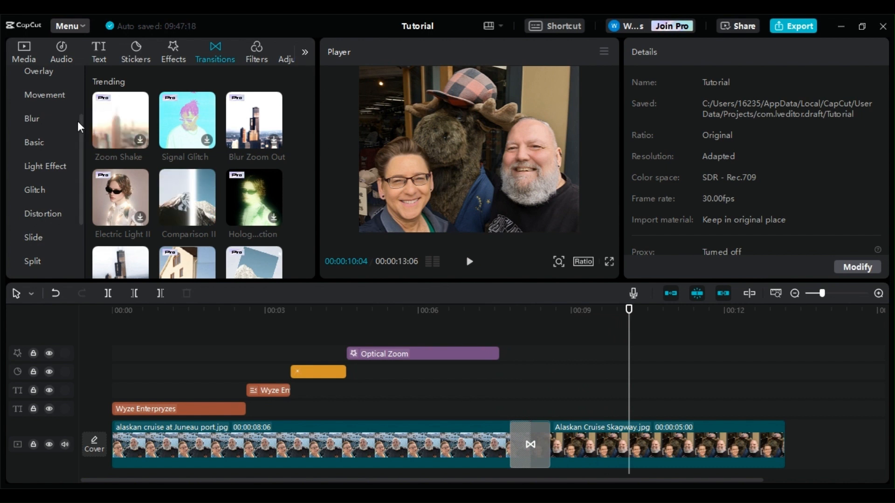
{"action": "left_click_drag", "start_coordinate": [79, 127], "coordinate": [80, 92]}
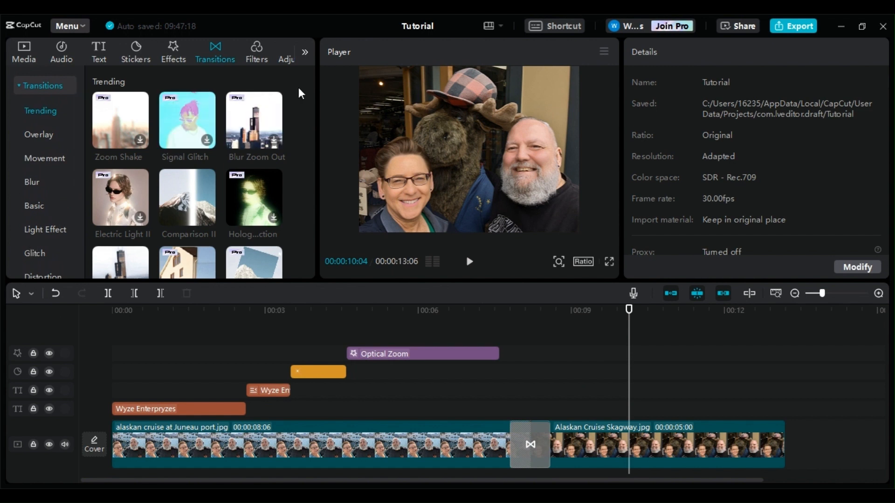
Add the Fitness Intro template from the Intro templates after the second photo, at 00:00:13:06.
{"action": "left_click", "coordinate": [305, 52]}
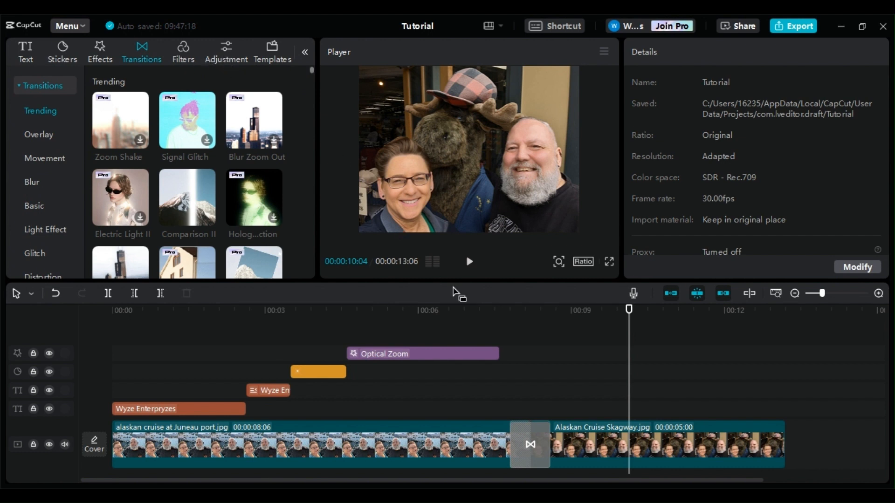
{"action": "left_click", "coordinate": [274, 57]}
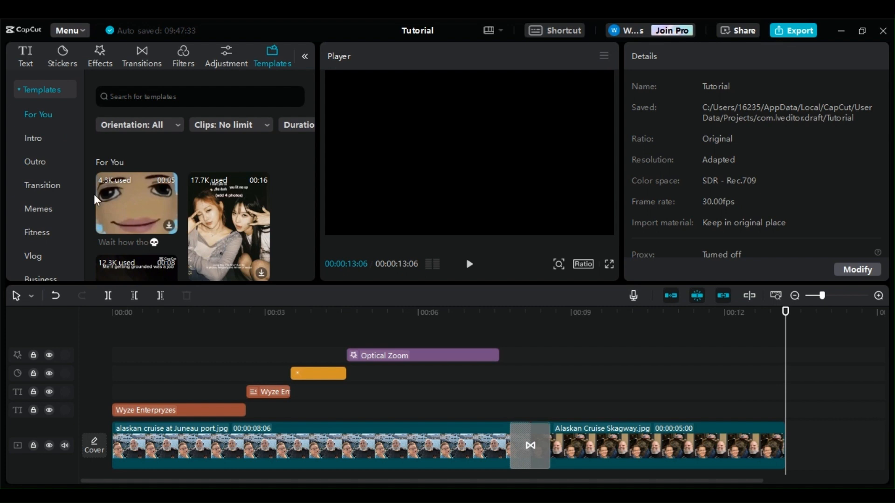
{"action": "left_click", "coordinate": [35, 140]}
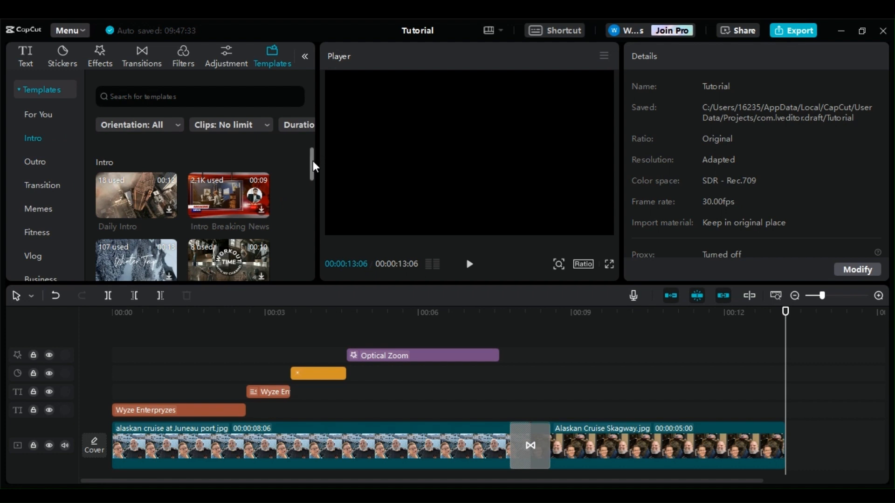
{"action": "mouse_move", "coordinate": [312, 161]}
{"action": "left_mouse_down"}
{"action": "mouse_move", "coordinate": [310, 175]}
{"action": "mouse_move", "coordinate": [310, 160]}
{"action": "left_mouse_up"}
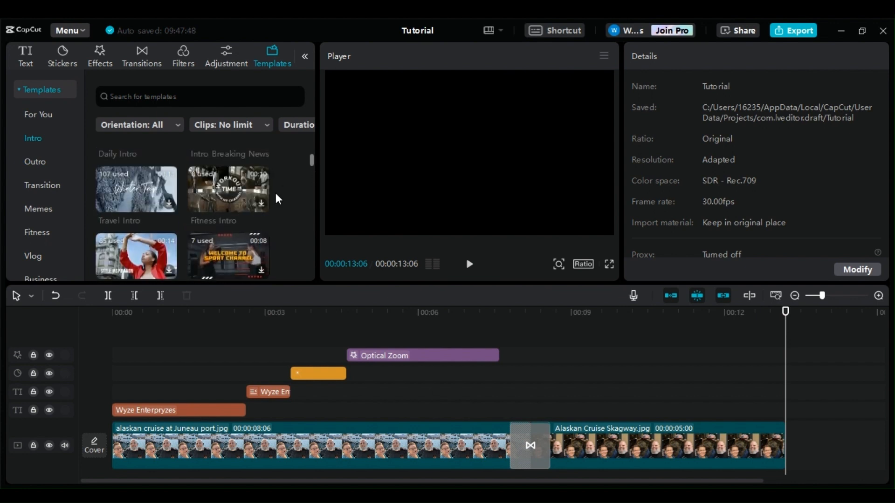
{"action": "left_click", "coordinate": [260, 201]}
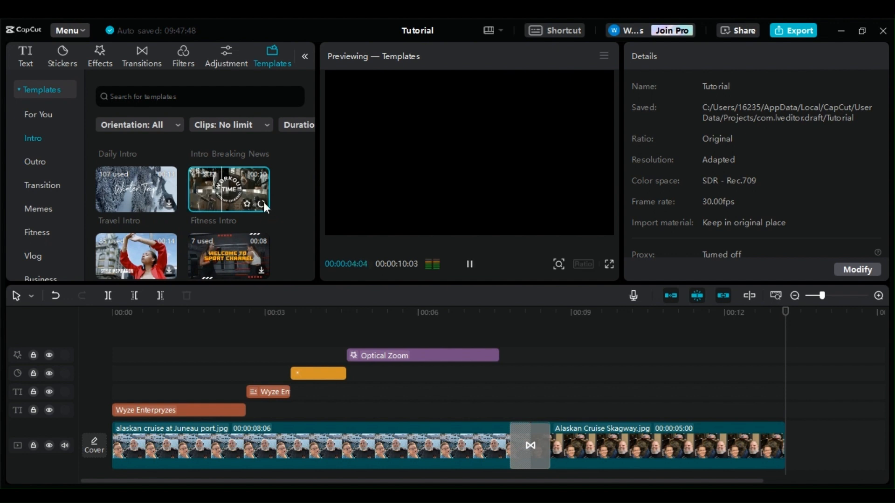
{"action": "left_click", "coordinate": [261, 205]}
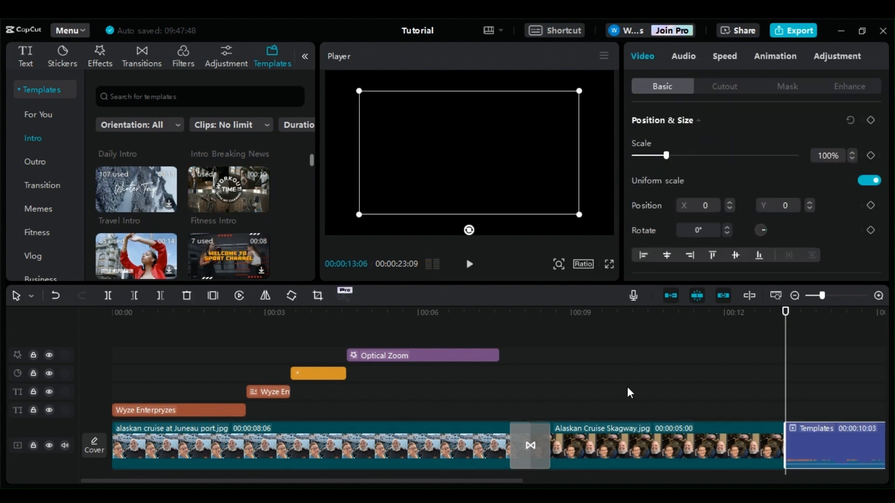
Scrub the Fitness Intro template clip to 00:00:15:24 and open its media slots and text for editing.
{"action": "scroll", "coordinate": [481, 480], "scroll_direction": "right", "scroll_amount": 10}
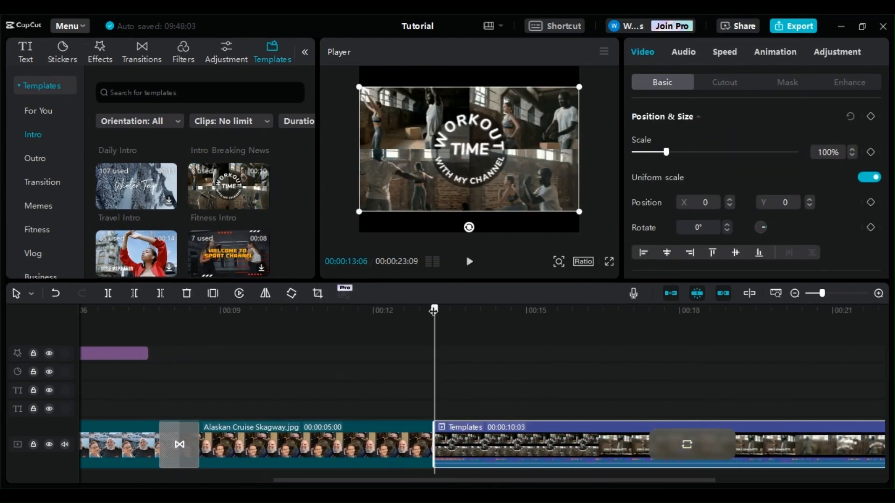
{"action": "left_click_drag", "start_coordinate": [435, 310], "coordinate": [568, 368]}
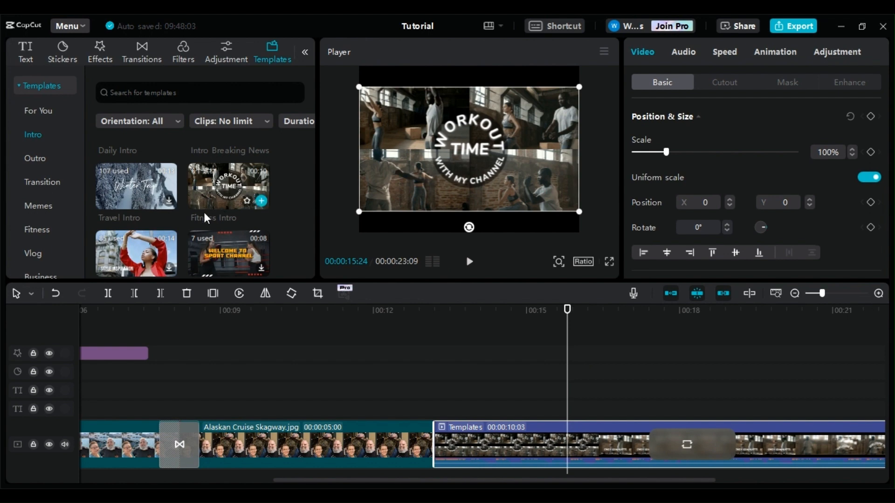
{"action": "left_click", "coordinate": [684, 446]}
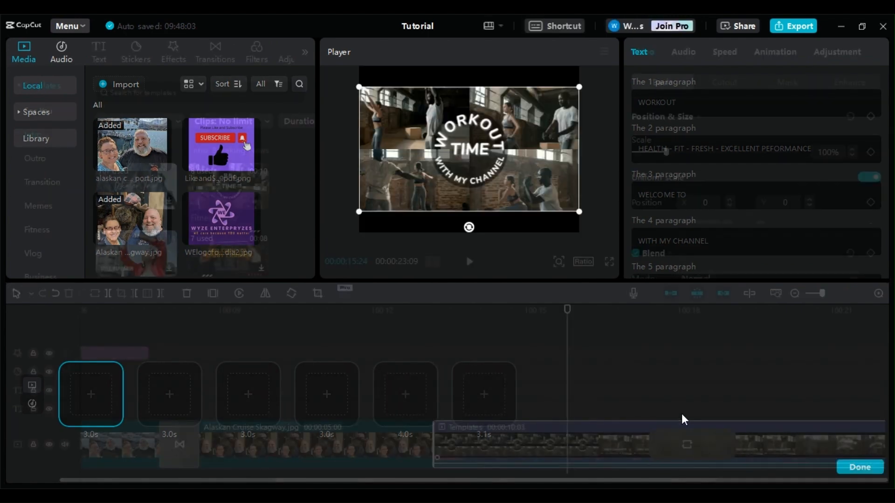
{"action": "left_click", "coordinate": [684, 444]}
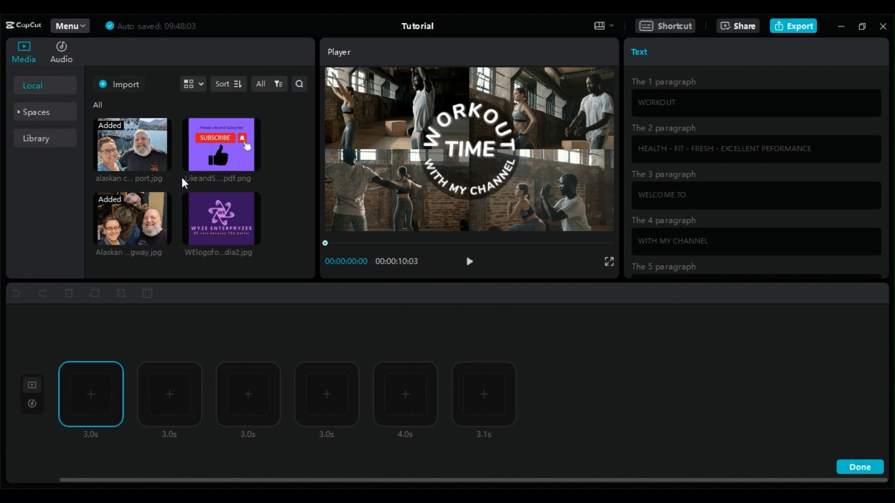
Fill the template's six slots with the Juneau port photo, Skagway photo, Subscribe image, Wyze Enterpryzes logo, and the Juneau port photo in the last two.
{"action": "left_click_drag", "start_coordinate": [128, 149], "coordinate": [82, 388]}
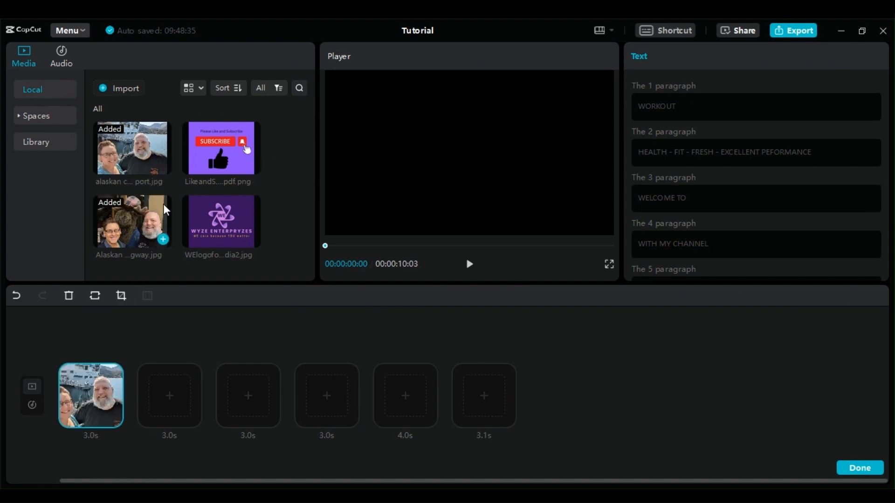
{"action": "left_click_drag", "start_coordinate": [138, 217], "coordinate": [172, 408]}
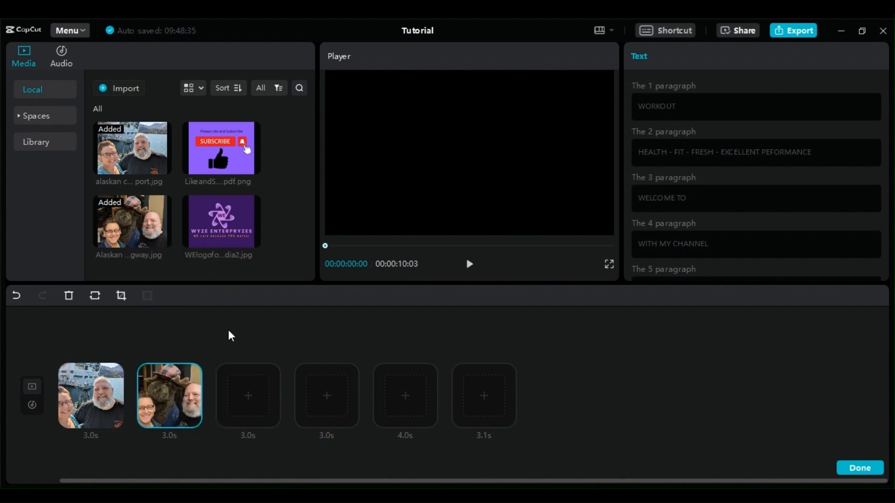
{"action": "left_click_drag", "start_coordinate": [217, 145], "coordinate": [230, 409]}
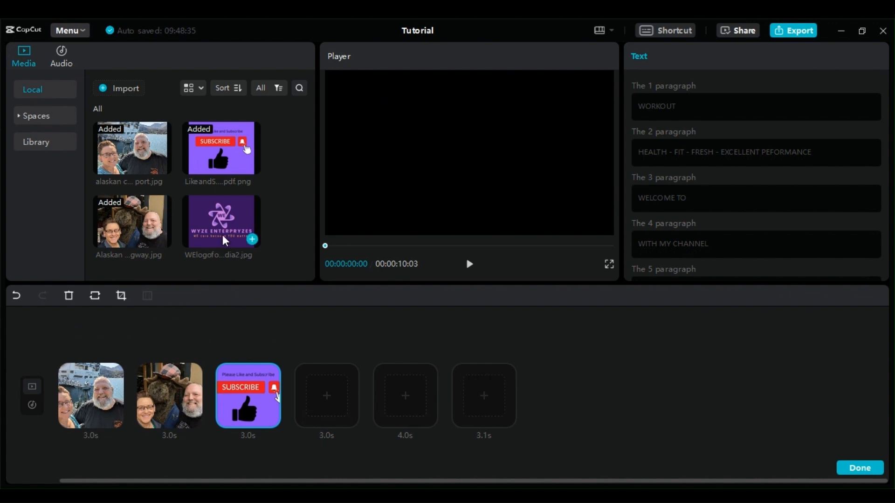
{"action": "left_click_drag", "start_coordinate": [222, 235], "coordinate": [302, 411]}
{"action": "left_click_drag", "start_coordinate": [134, 176], "coordinate": [393, 388]}
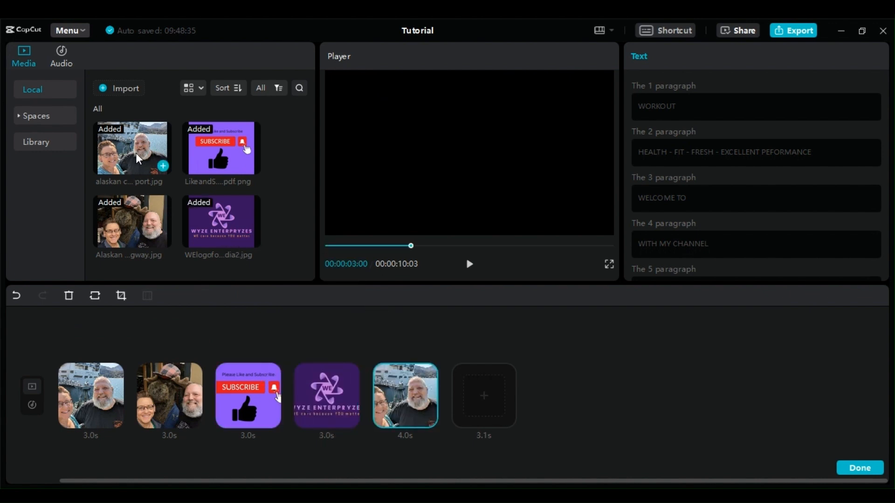
{"action": "left_click_drag", "start_coordinate": [136, 153], "coordinate": [466, 401]}
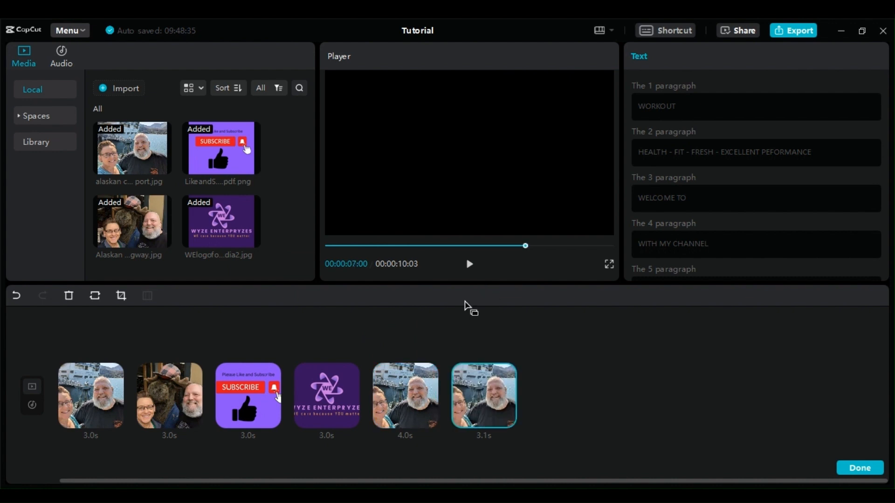
Return the template preview to its start and replace the first paragraph's text with "Wyze Enterpryzes".
{"action": "left_click_drag", "start_coordinate": [526, 246], "coordinate": [371, 246]}
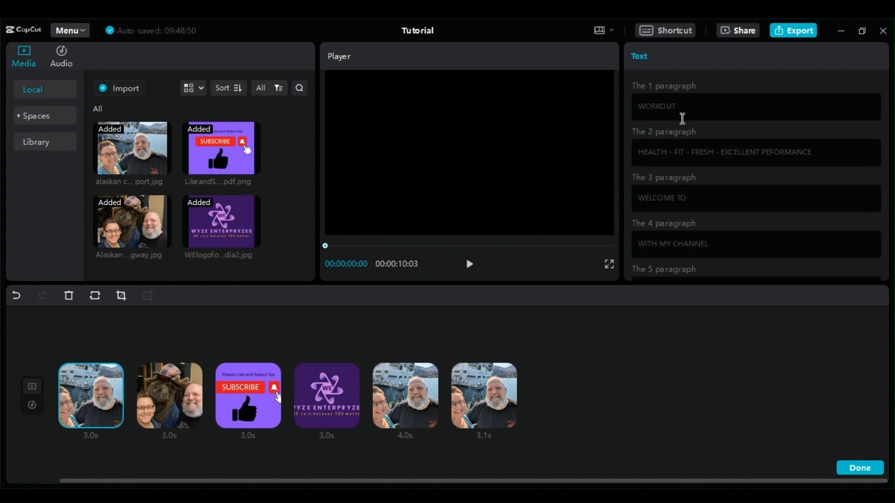
{"action": "left_click_drag", "start_coordinate": [679, 106], "coordinate": [625, 112]}
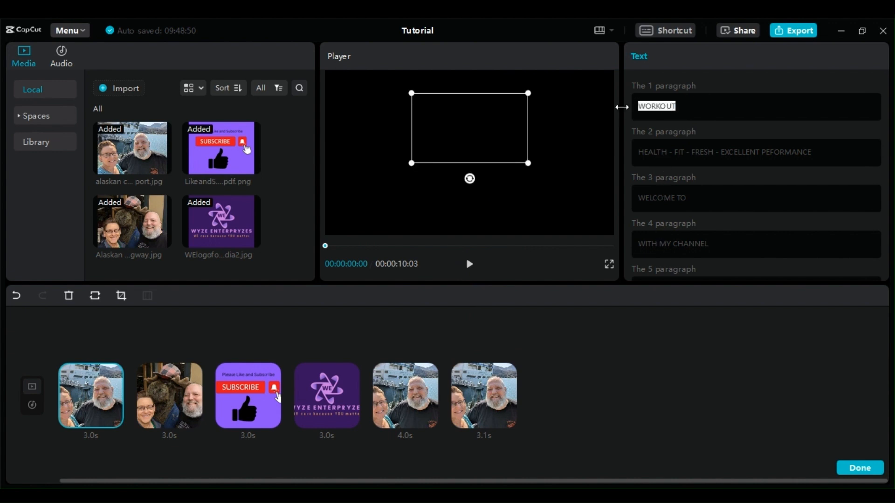
{"action": "type", "text": "Wyze "}
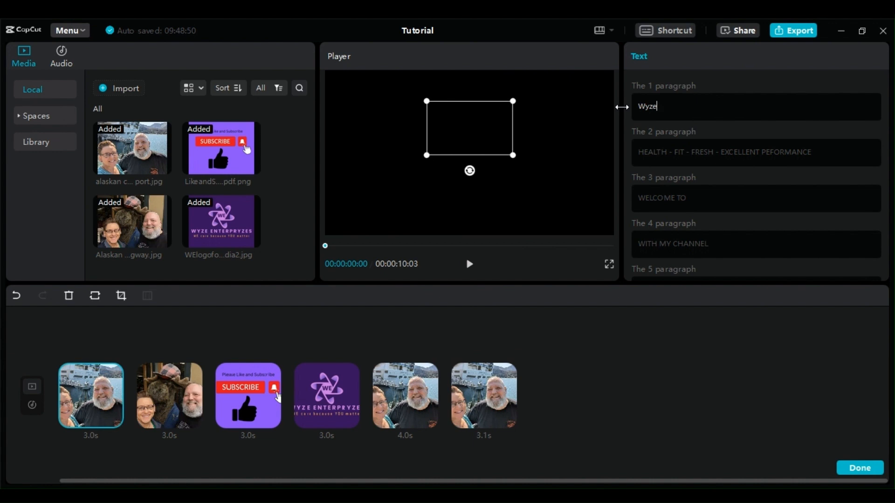
{"action": "type", "text": "Enterpry"}
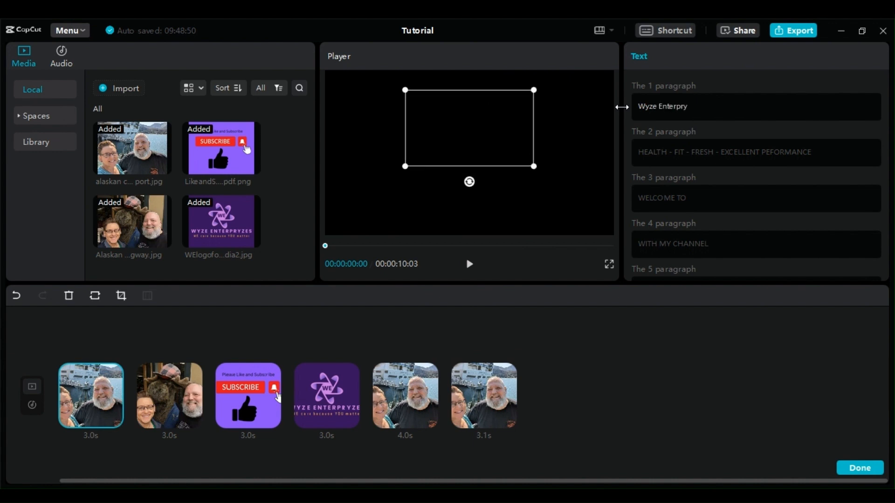
{"action": "type", "text": "zes"}
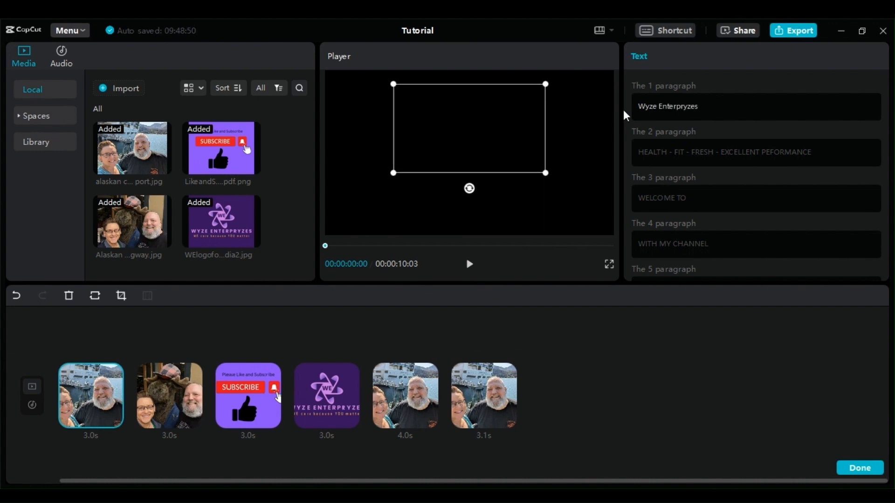
Play back the customized template from its start and finish editing it to return to the main timeline.
{"action": "left_click", "coordinate": [658, 197]}
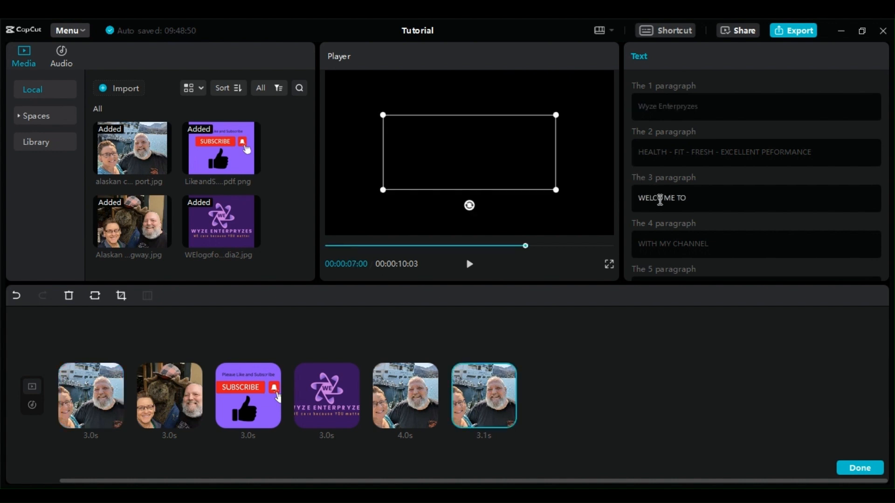
{"action": "left_click_drag", "start_coordinate": [525, 245], "coordinate": [312, 247]}
{"action": "left_click", "coordinate": [468, 264]}
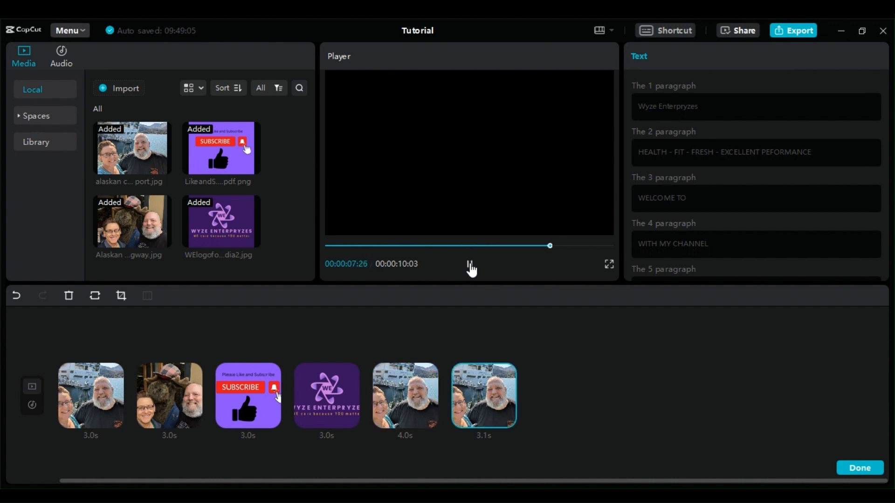
{"action": "left_click", "coordinate": [470, 265]}
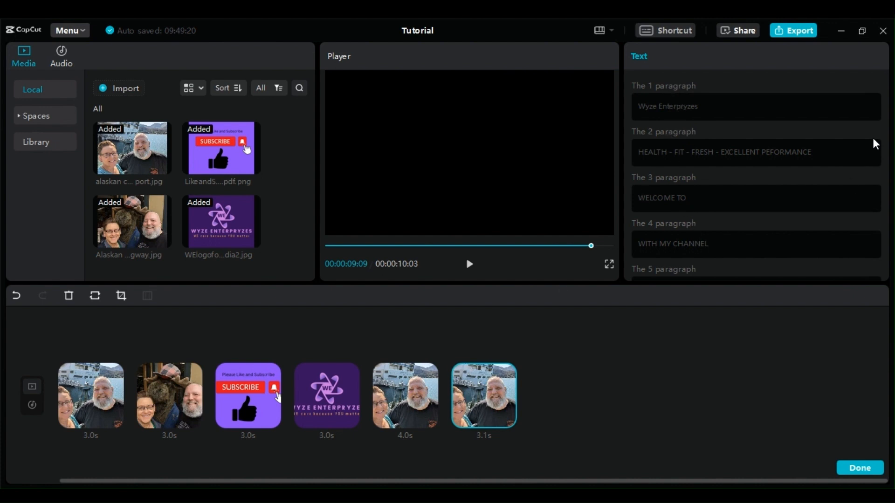
{"action": "mouse_move", "coordinate": [887, 117]}
{"action": "left_mouse_down"}
{"action": "mouse_move", "coordinate": [893, 208]}
{"action": "mouse_move", "coordinate": [893, 117]}
{"action": "left_mouse_up"}
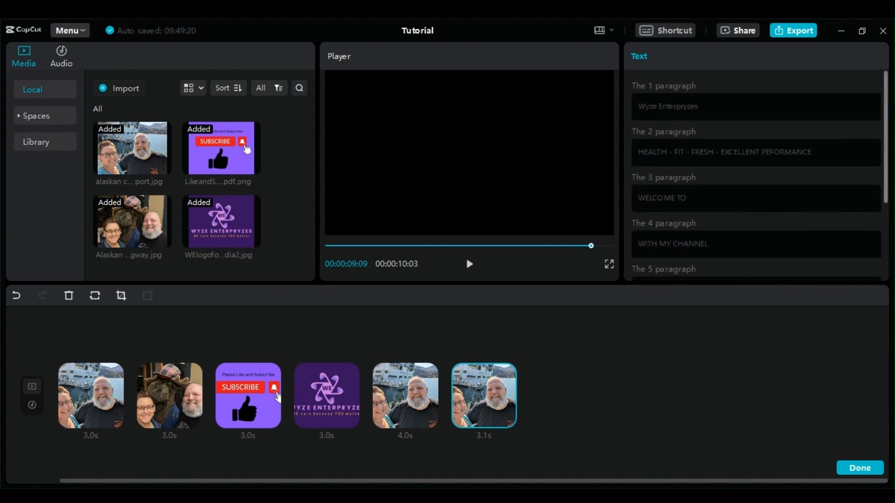
{"action": "left_click", "coordinate": [859, 468]}
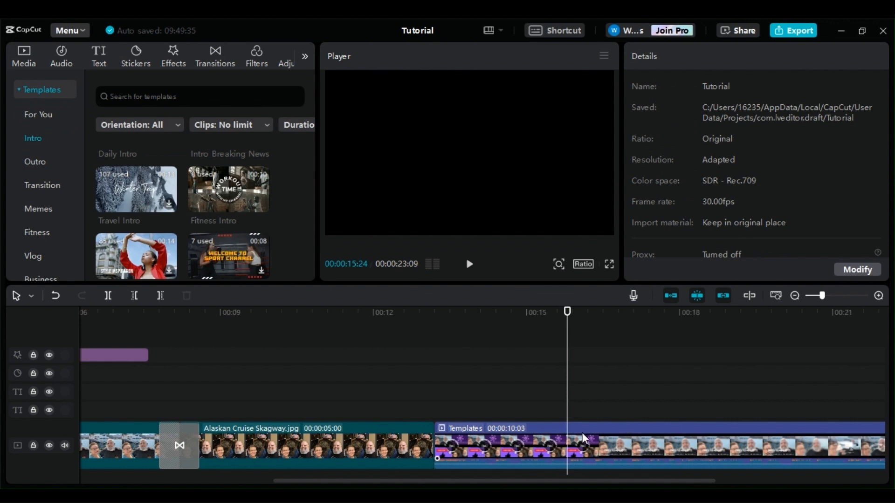
Delete the customized template clip from the end of the video track and return the playhead to 00:00:00:00.
{"action": "left_click", "coordinate": [604, 432]}
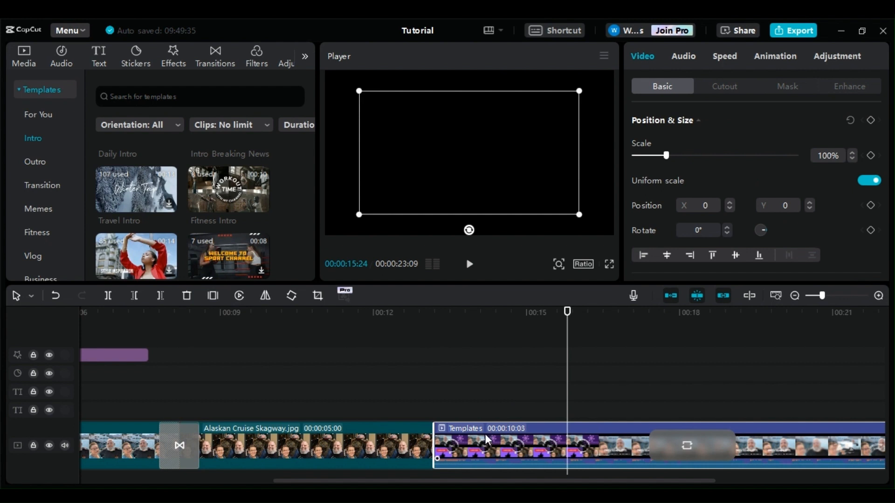
{"action": "left_click", "coordinate": [187, 295]}
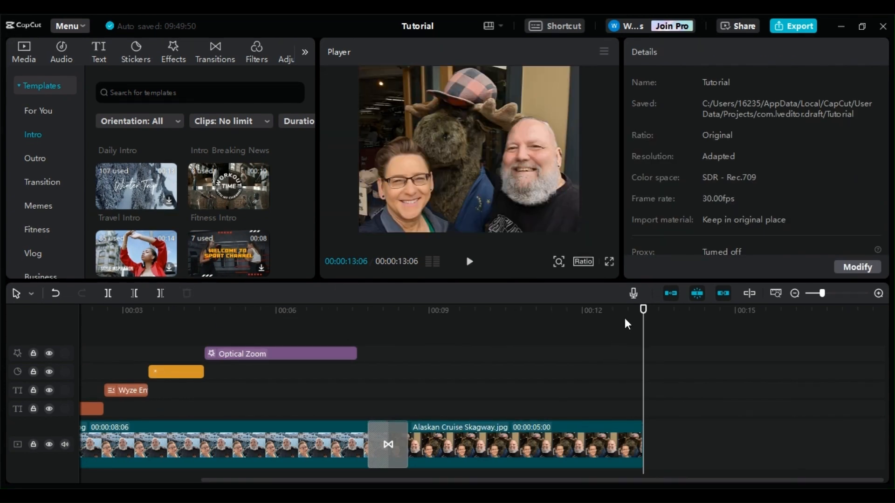
{"action": "left_click_drag", "start_coordinate": [643, 309], "coordinate": [517, 310]}
{"action": "left_click_drag", "start_coordinate": [517, 358], "coordinate": [139, 358]}
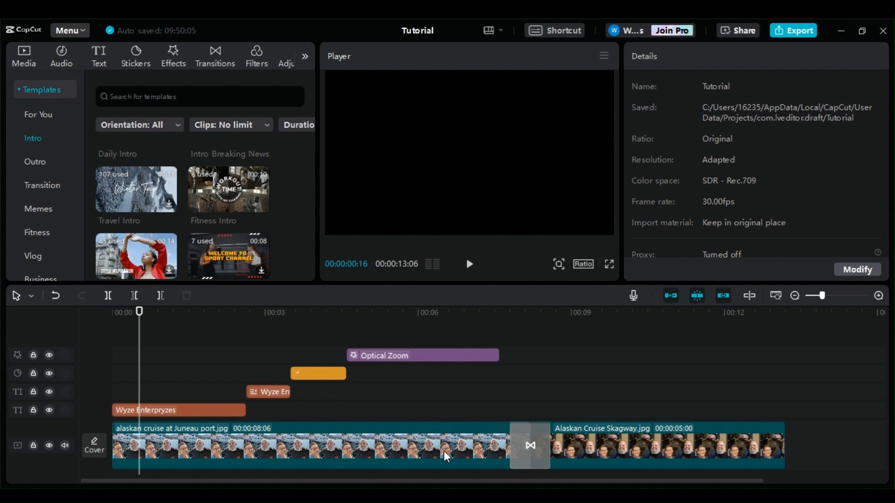
{"action": "left_click_drag", "start_coordinate": [139, 311], "coordinate": [99, 320]}
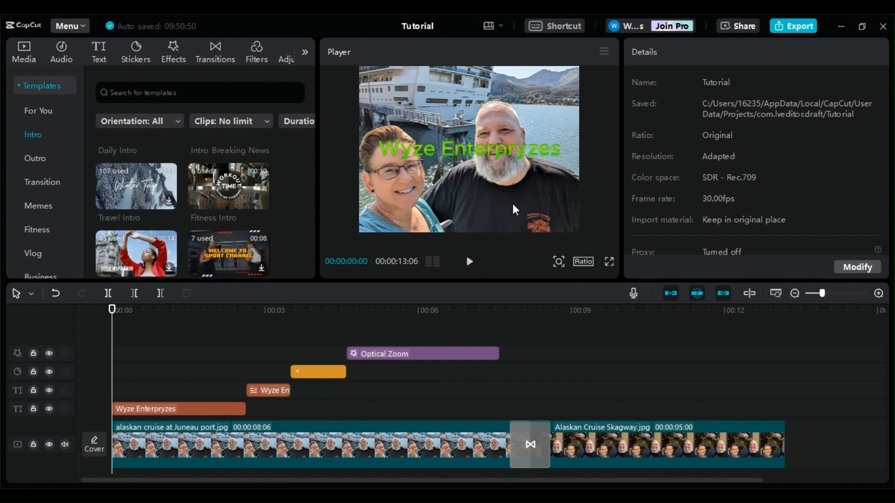
{"action": "left_click", "coordinate": [633, 294]}
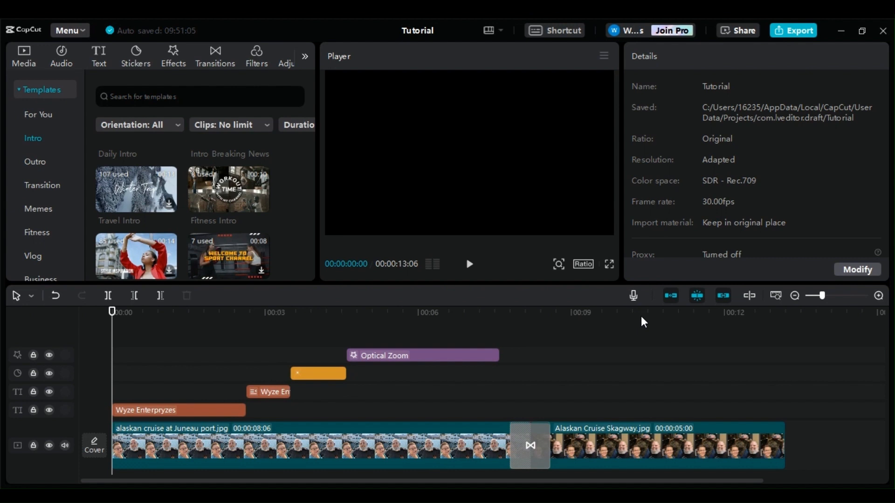
Add the trending track "Soft and gentle four-on-the-floor electro" at the timeline's start and give it a 2.5 s fade-in.
{"action": "left_click", "coordinate": [61, 58]}
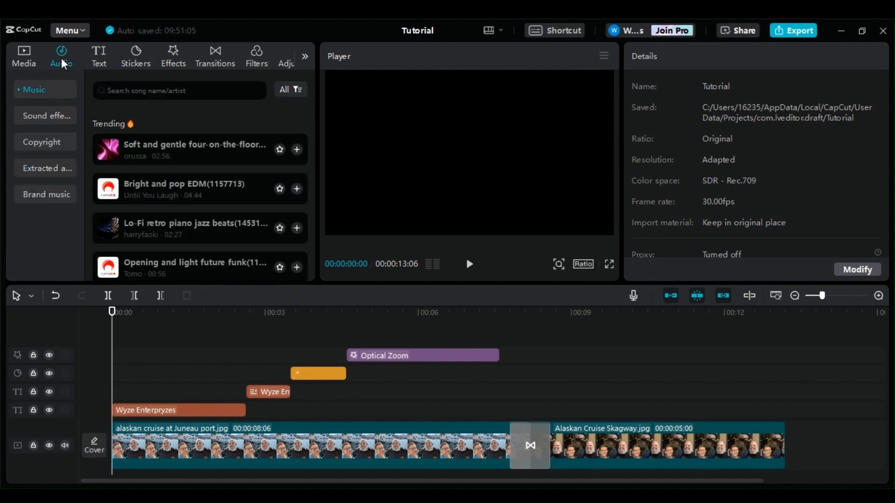
{"action": "left_click", "coordinate": [20, 91]}
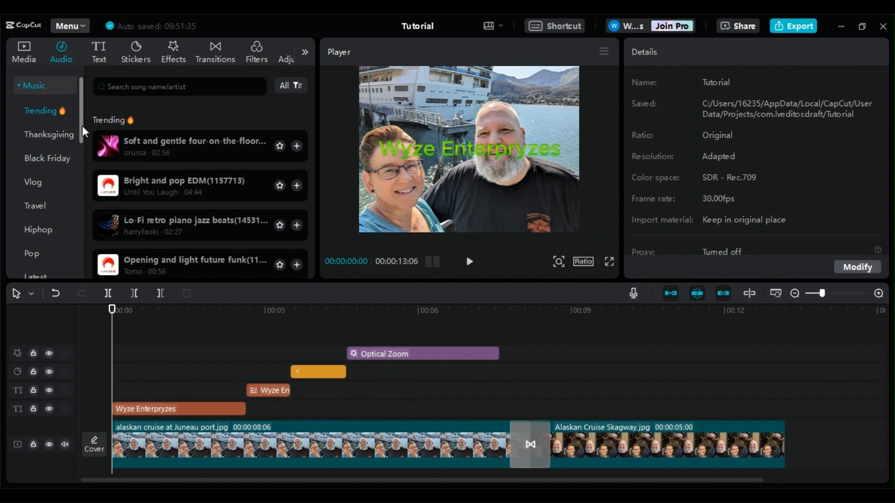
{"action": "mouse_move", "coordinate": [82, 125]}
{"action": "left_mouse_down"}
{"action": "mouse_move", "coordinate": [74, 225]}
{"action": "mouse_move", "coordinate": [80, 117]}
{"action": "left_mouse_up"}
{"action": "left_click", "coordinate": [145, 144]}
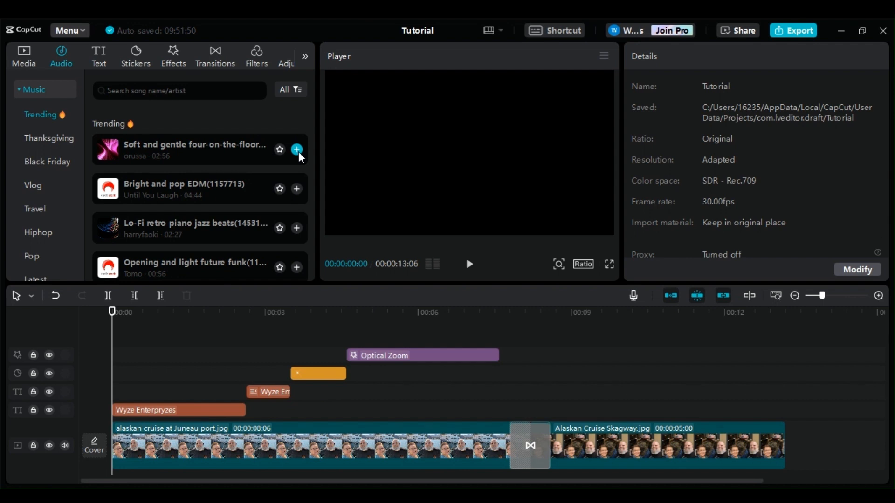
{"action": "left_click", "coordinate": [342, 424]}
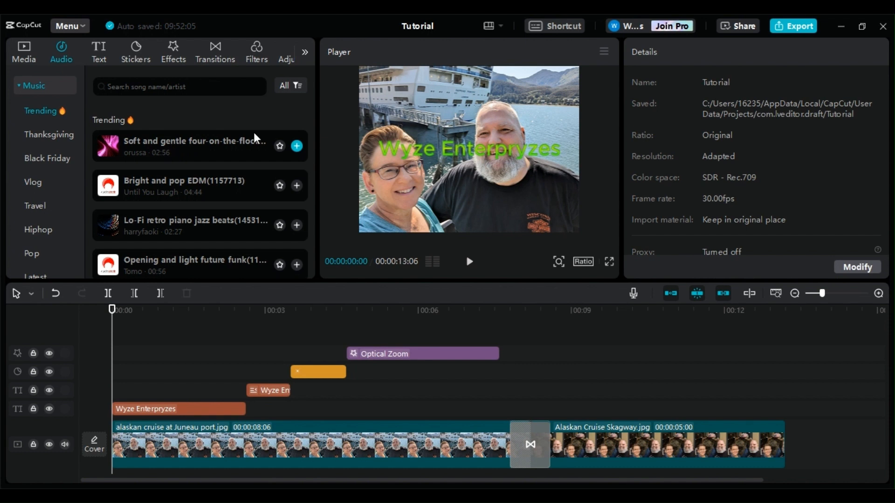
{"action": "left_click", "coordinate": [296, 146]}
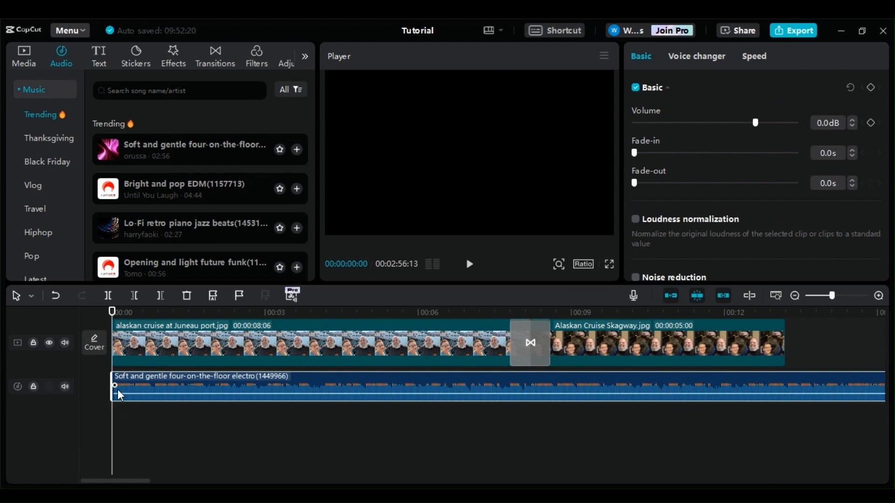
{"action": "left_click_drag", "start_coordinate": [117, 387], "coordinate": [245, 412]}
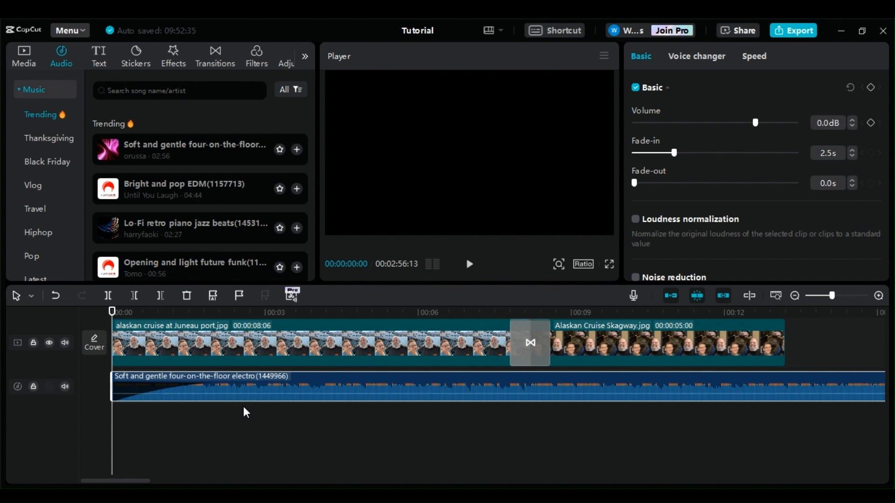
{"action": "mouse_move", "coordinate": [145, 485]}
{"action": "left_mouse_down"}
{"action": "mouse_move", "coordinate": [365, 484]}
{"action": "mouse_move", "coordinate": [137, 471]}
{"action": "left_mouse_up"}
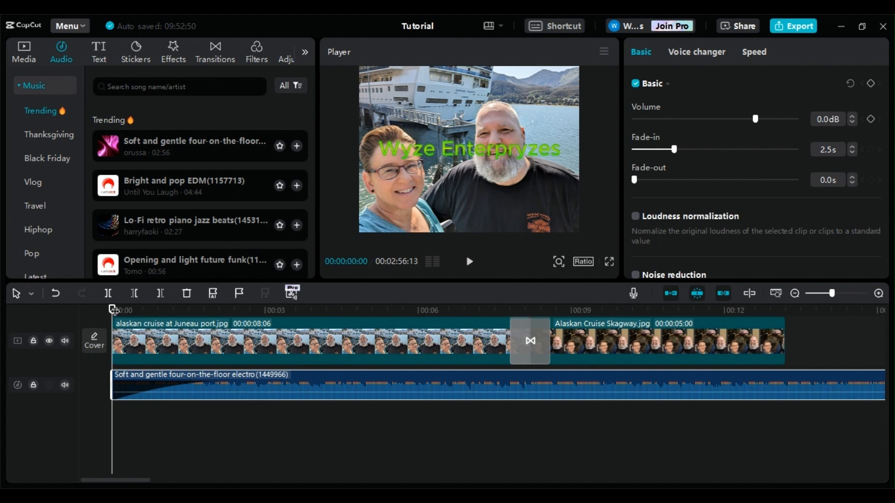
Cut the music track's opening off at 00:00:03:25 and move the remaining part to the start of the timeline.
{"action": "left_click_drag", "start_coordinate": [112, 309], "coordinate": [308, 310]}
{"action": "left_click", "coordinate": [308, 401]}
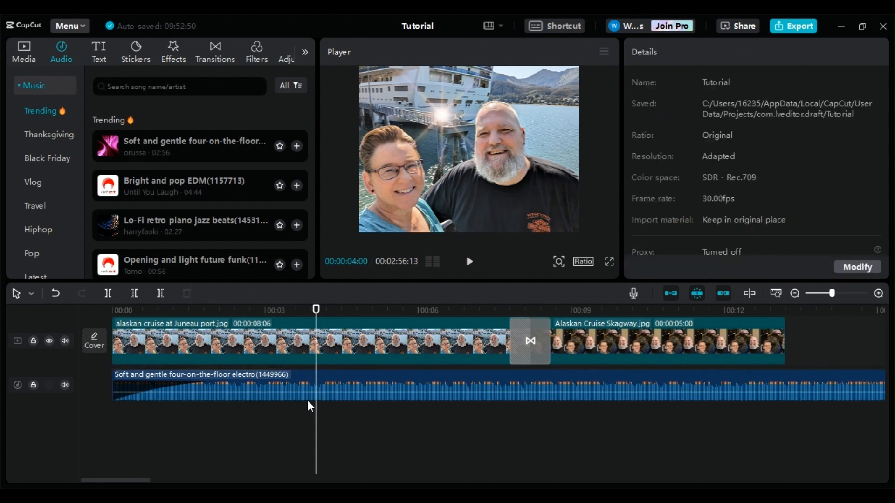
{"action": "left_click", "coordinate": [307, 378]}
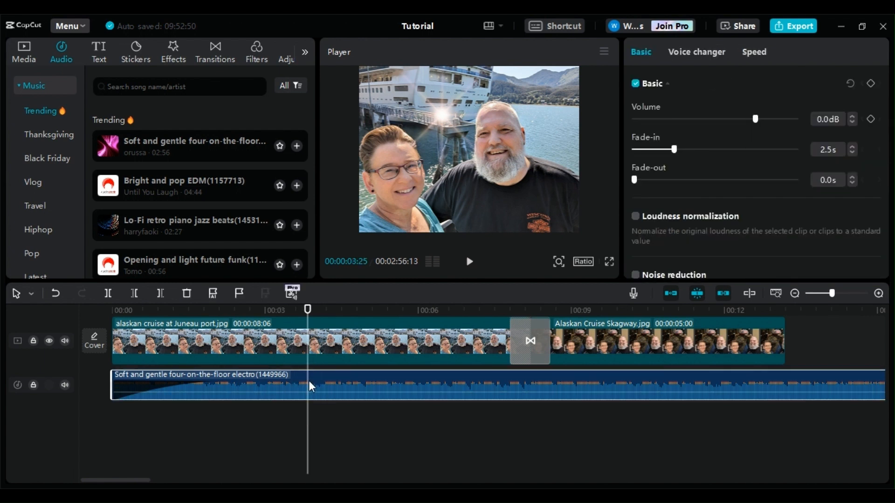
{"action": "left_click", "coordinate": [107, 293]}
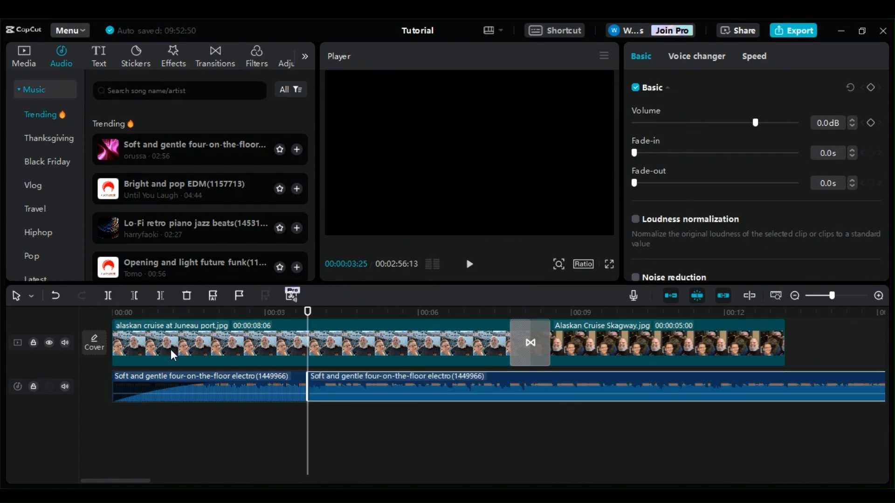
{"action": "left_click", "coordinate": [192, 392]}
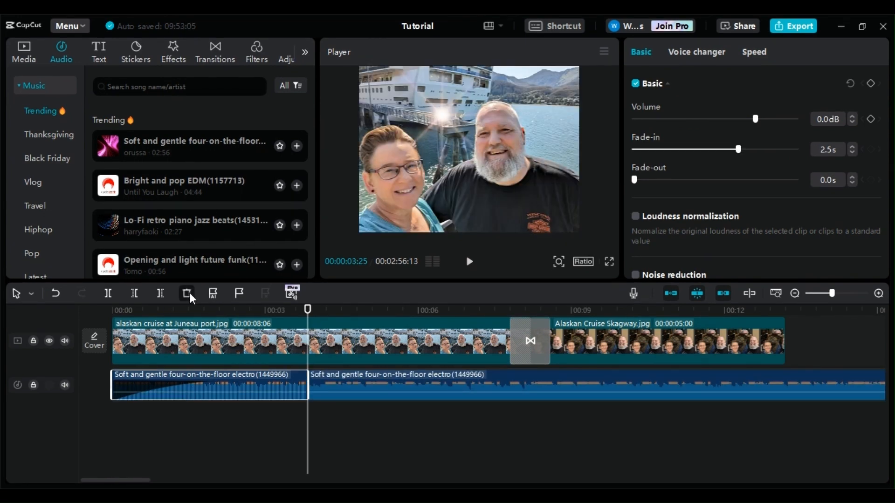
{"action": "left_click", "coordinate": [187, 293]}
{"action": "left_click_drag", "start_coordinate": [364, 386], "coordinate": [137, 390]}
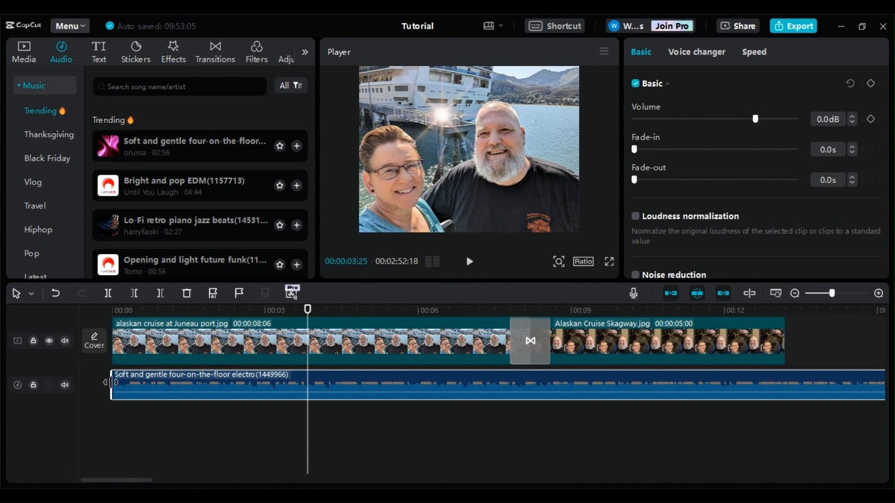
Give the shortened music clip a fade-in of 2.3 s.
{"action": "mouse_move", "coordinate": [112, 383]}
{"action": "left_mouse_down"}
{"action": "mouse_move", "coordinate": [198, 390]}
{"action": "mouse_move", "coordinate": [104, 392]}
{"action": "mouse_move", "coordinate": [238, 393]}
{"action": "left_mouse_up"}
{"action": "mouse_move", "coordinate": [117, 385]}
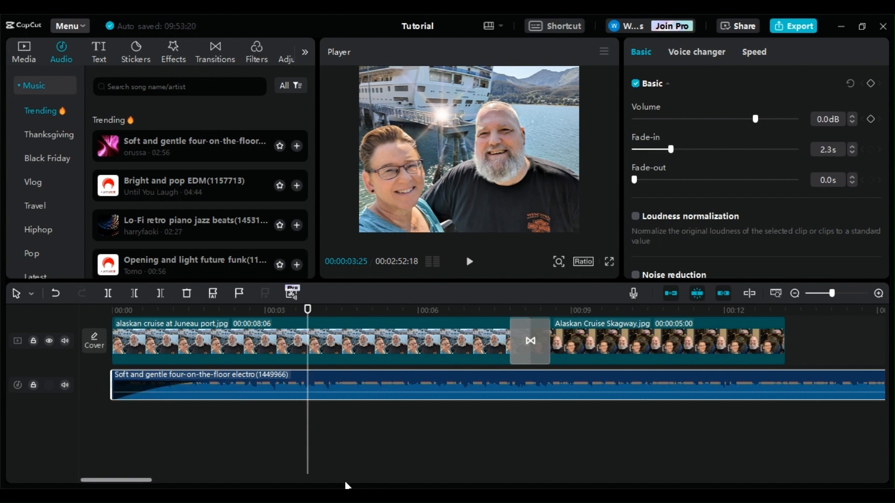
Trim the music's end to the end of the Skagway photo at 00:00:13:06 and add a 2.8 s fade-out.
{"action": "left_click_drag", "start_coordinate": [136, 481], "coordinate": [868, 463]}
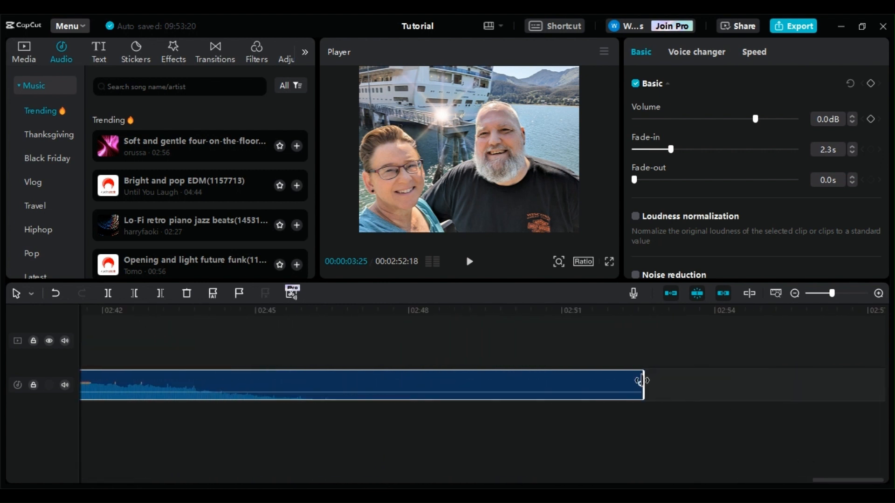
{"action": "left_click_drag", "start_coordinate": [646, 386], "coordinate": [210, 386]}
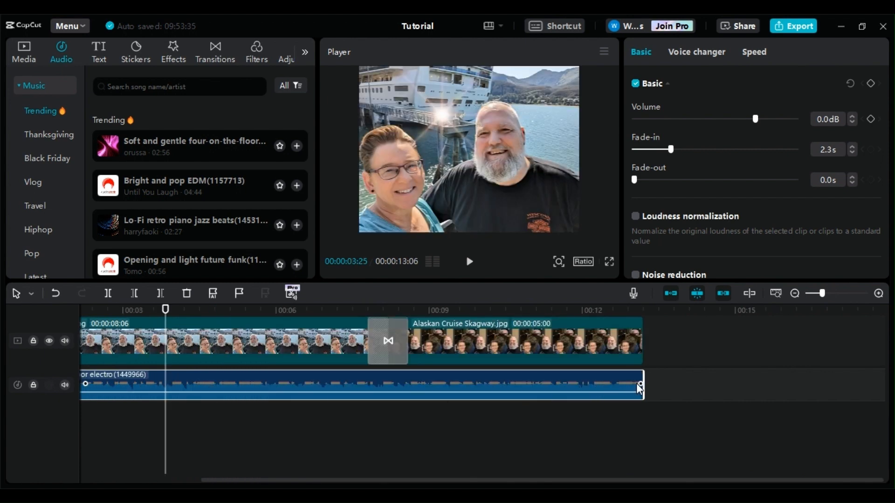
{"action": "left_click_drag", "start_coordinate": [641, 385], "coordinate": [497, 395]}
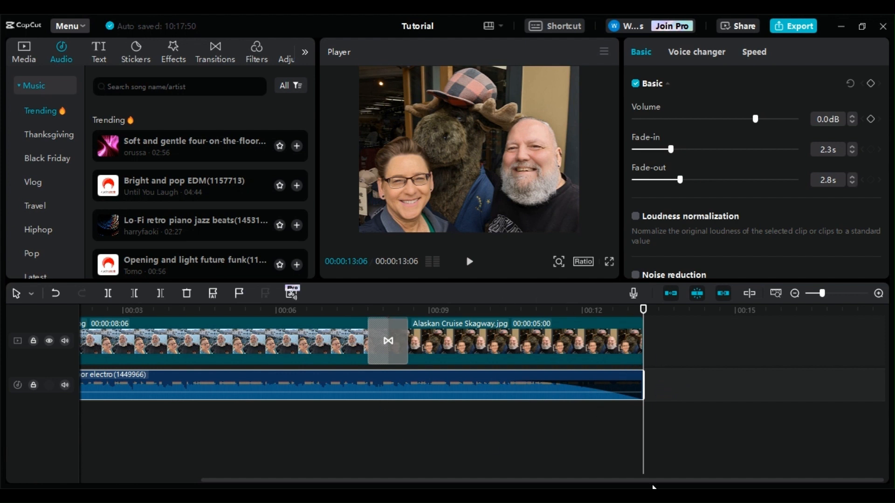
{"action": "left_click_drag", "start_coordinate": [649, 480], "coordinate": [528, 480]}
{"action": "scroll", "coordinate": [528, 396], "scroll_direction": "up", "scroll_amount": 3}
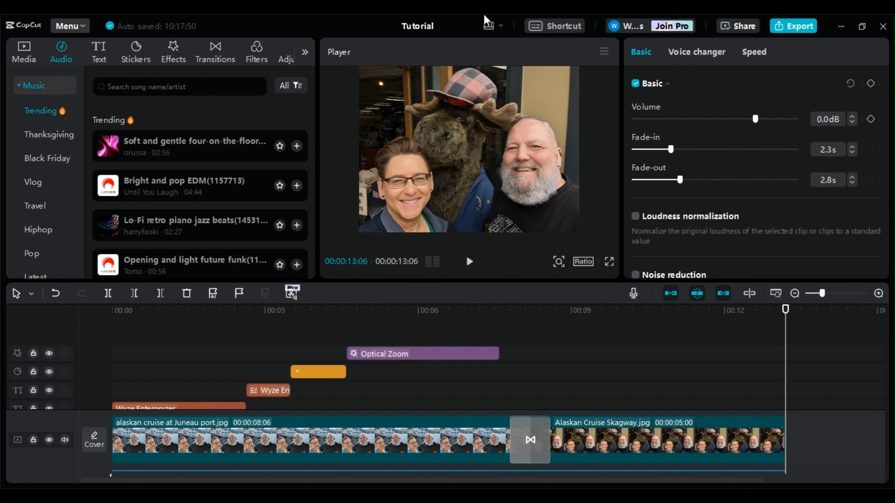
Open the project name for editing without changing it, and try to export the project.
{"action": "left_click", "coordinate": [424, 26]}
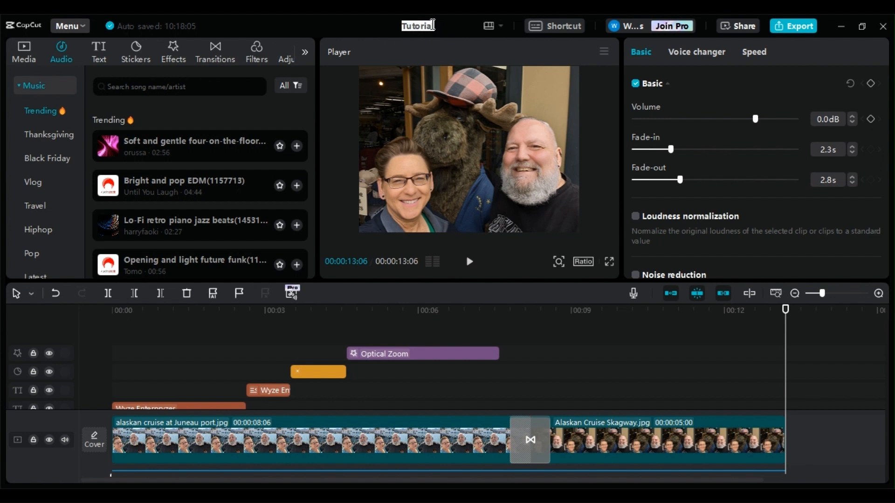
{"action": "left_click", "coordinate": [451, 29]}
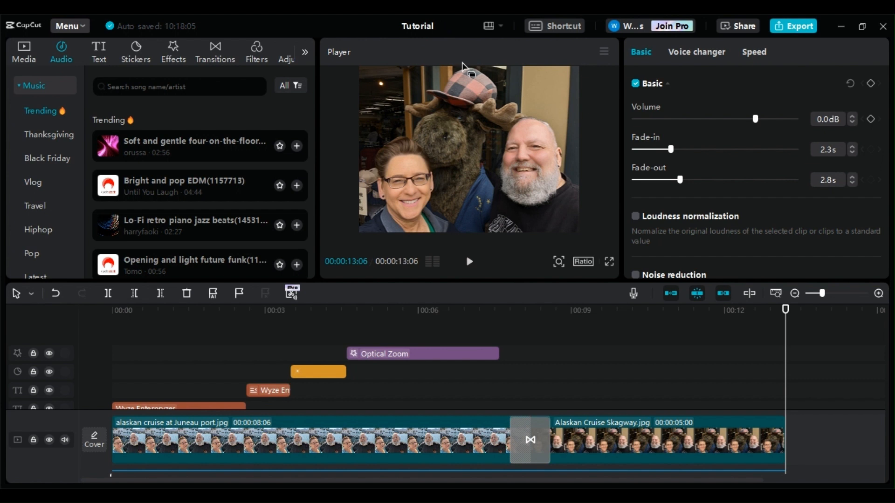
{"action": "left_click", "coordinate": [806, 29]}
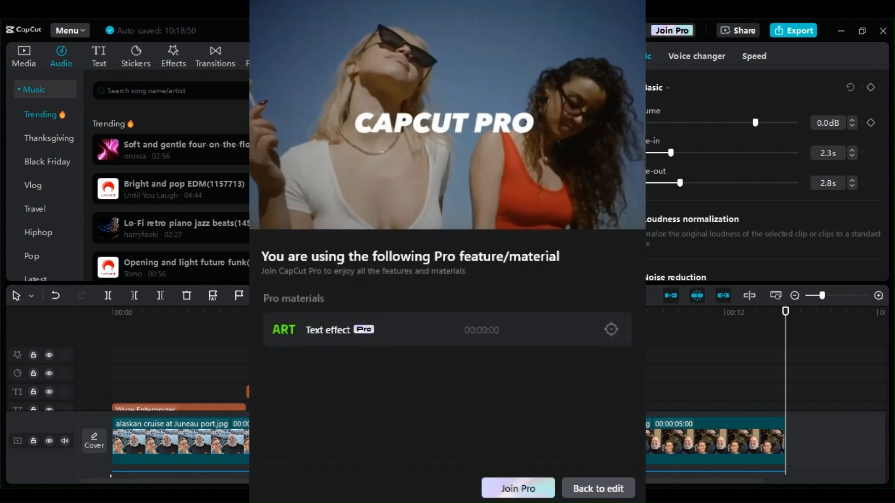
{"action": "left_click", "coordinate": [598, 488]}
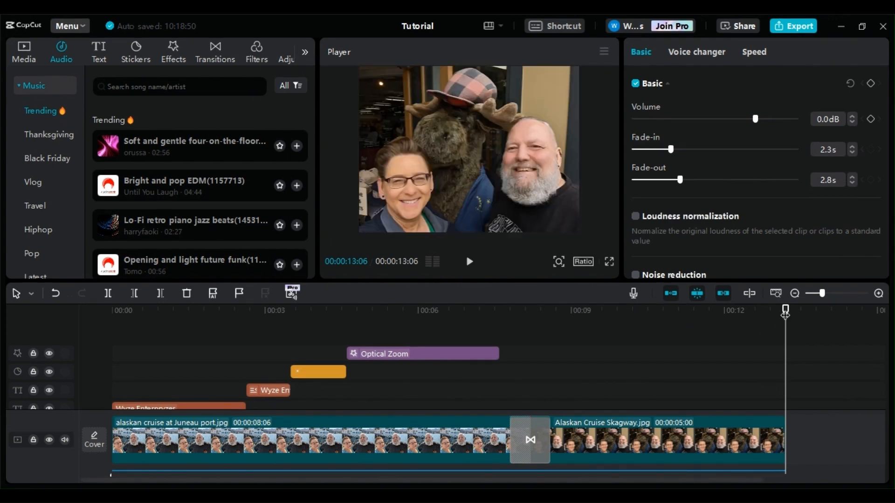
Return the playhead to the start and delete the green "Wyze Enterpryzes" text clip that uses the Pro text effect.
{"action": "left_click_drag", "start_coordinate": [785, 314], "coordinate": [68, 373]}
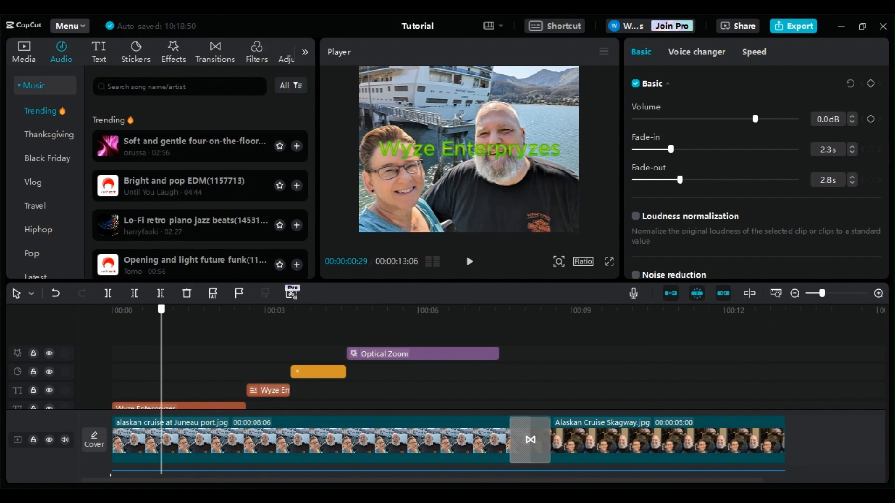
{"action": "left_click", "coordinate": [538, 400]}
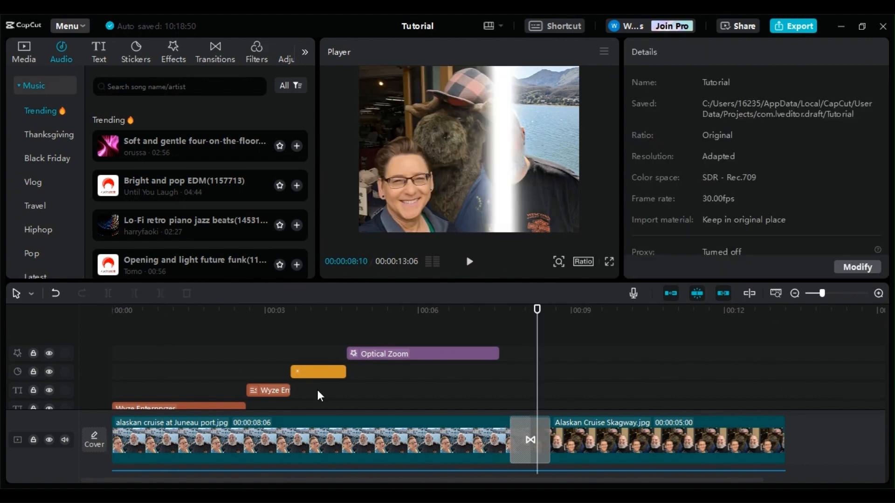
{"action": "left_click", "coordinate": [107, 358]}
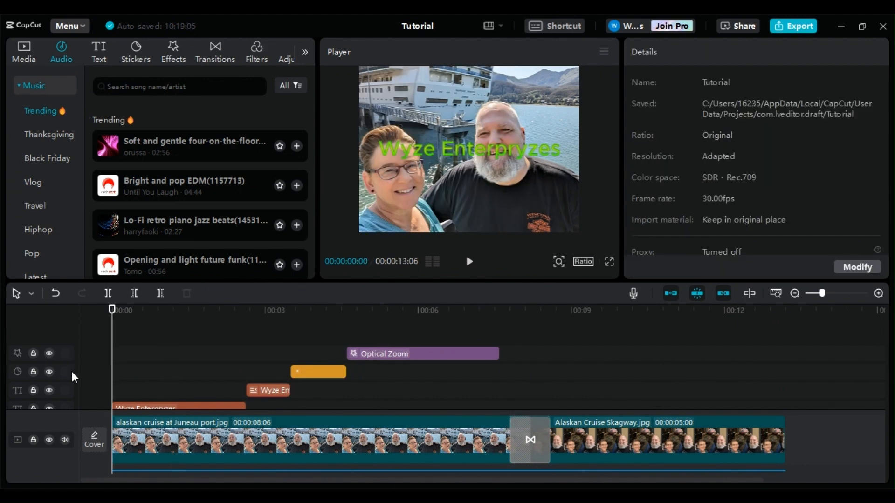
{"action": "left_click", "coordinate": [133, 408]}
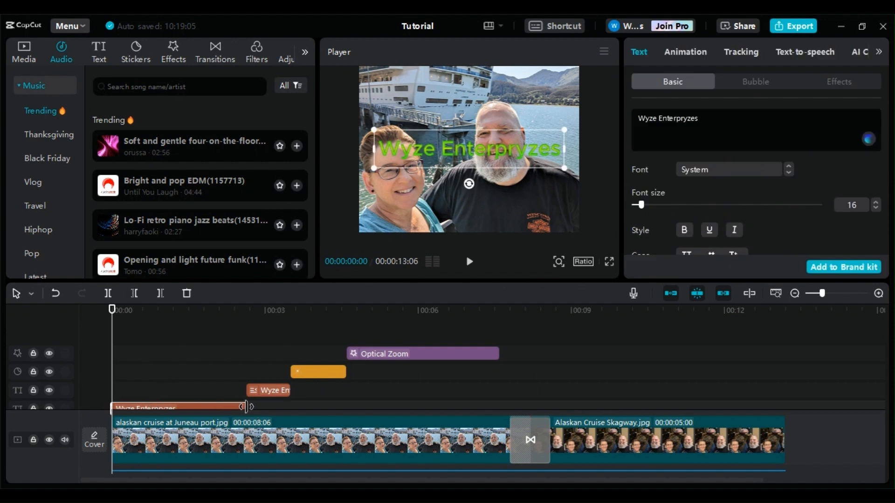
{"action": "left_click", "coordinate": [188, 293]}
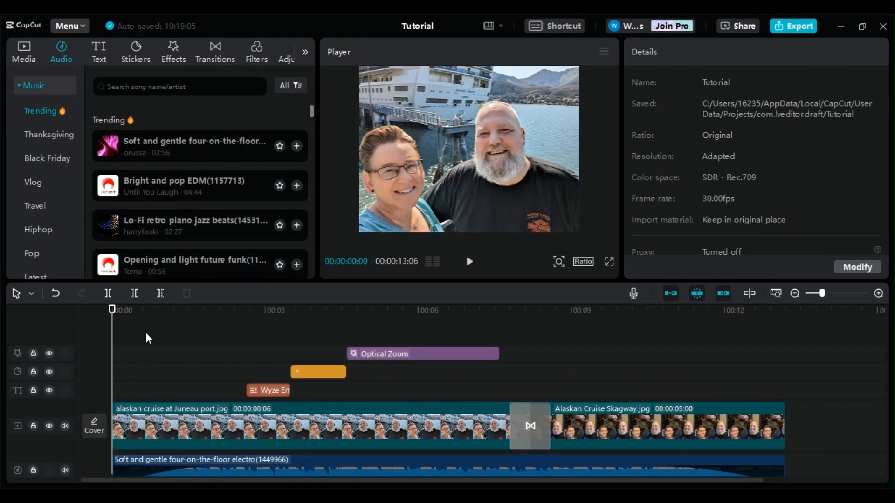
{"action": "left_click", "coordinate": [99, 51]}
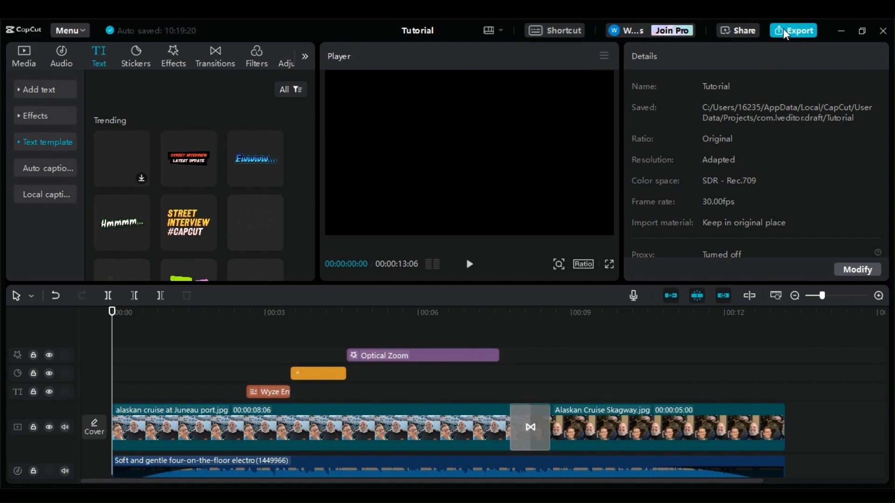
Export the video titled Tutorial at 1080P with Recommended bit rate, H.264 codec, mp4 format and 30fps.
{"action": "left_click", "coordinate": [787, 31]}
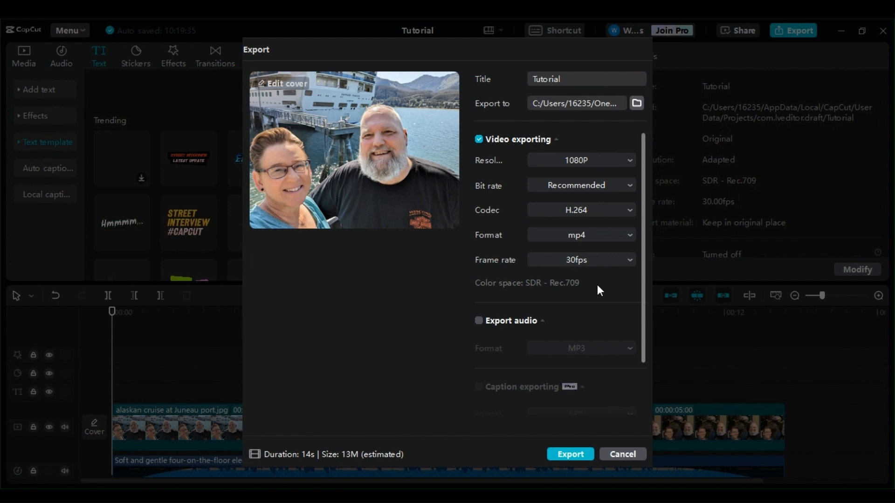
{"action": "left_click", "coordinate": [624, 240]}
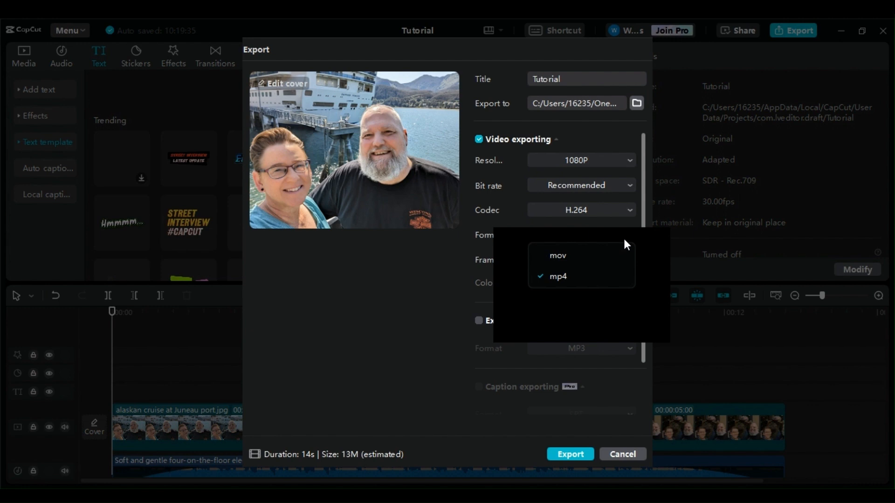
{"action": "left_click", "coordinate": [623, 239]}
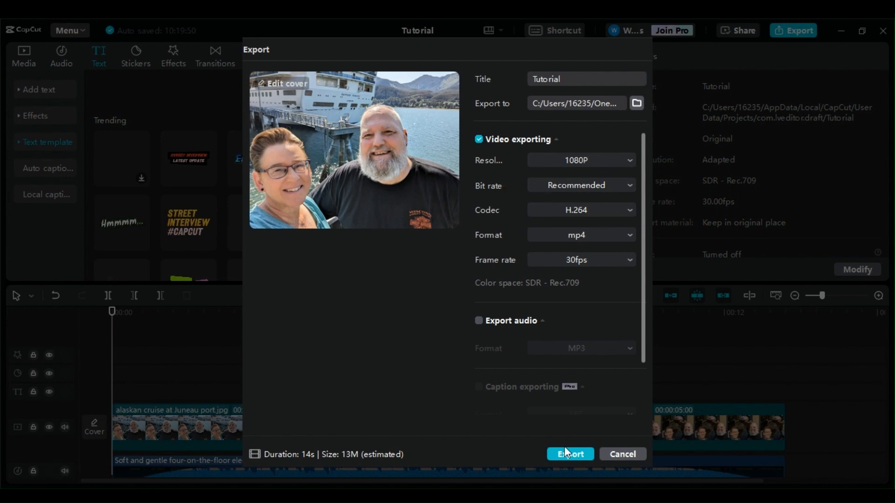
{"action": "left_click", "coordinate": [568, 459]}
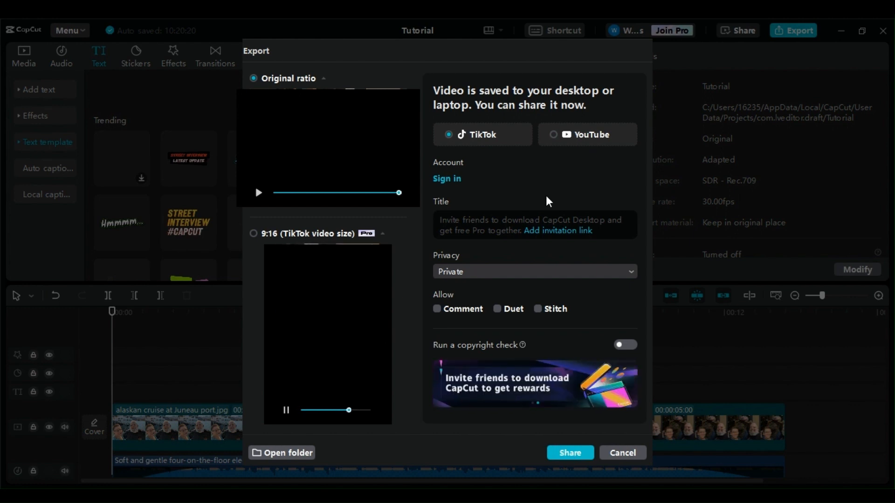
Check the YouTube and TikTok sharing options and close the export dialog without sharing.
{"action": "left_click", "coordinate": [561, 138]}
{"action": "left_click", "coordinate": [478, 137]}
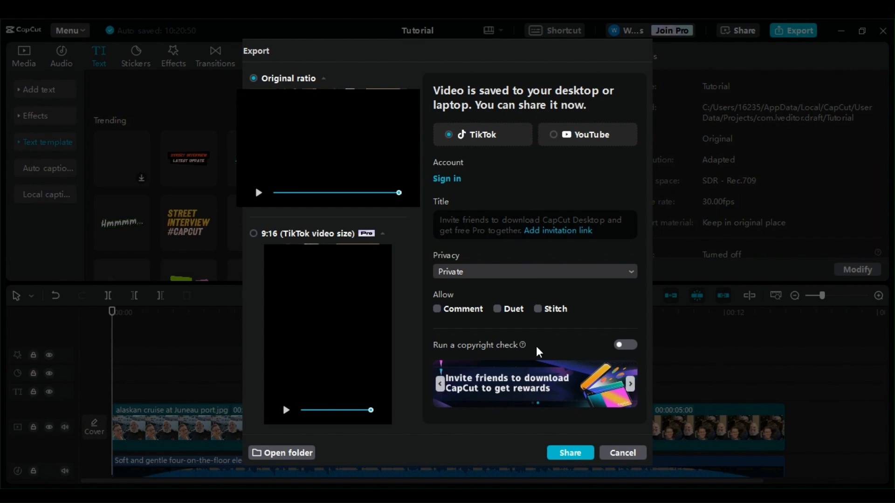
{"action": "left_click", "coordinate": [618, 456]}
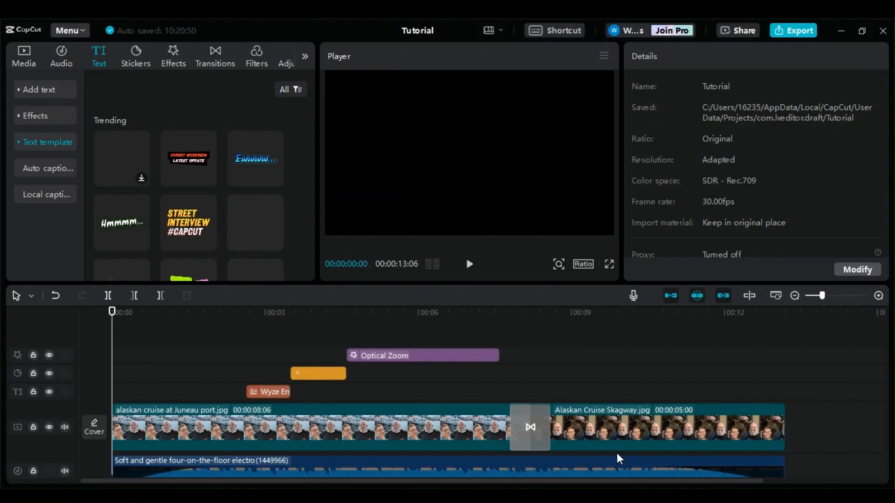
Open the application's main menu.
{"action": "left_click", "coordinate": [80, 31]}
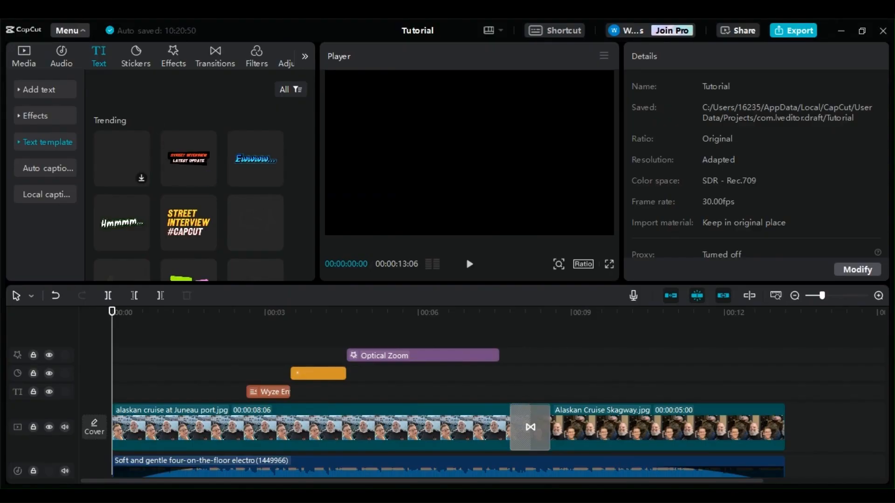